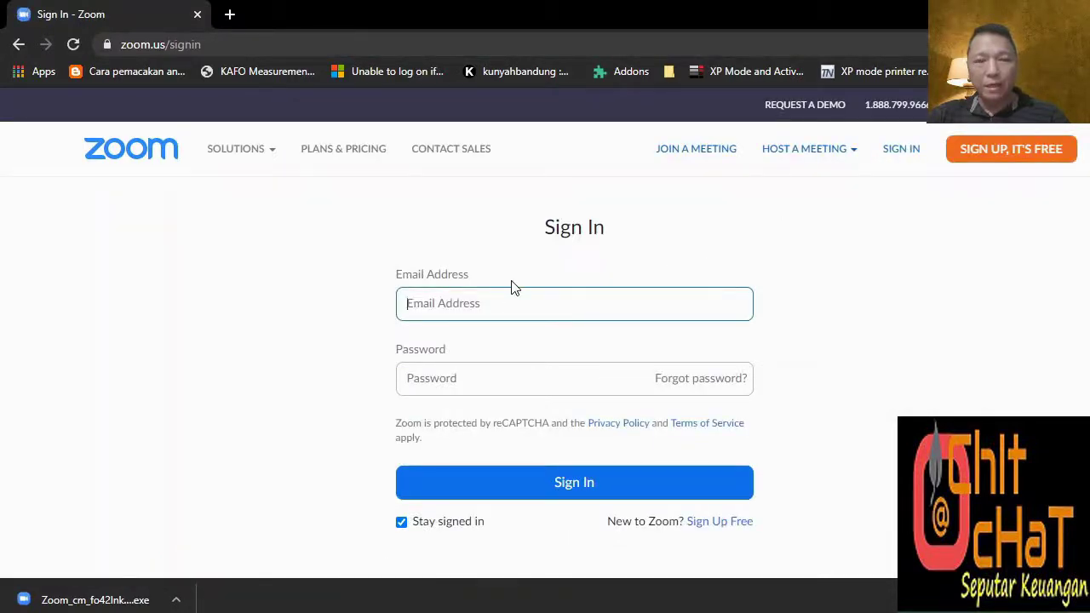
Sign in to the Zoom web portal with Google, choosing the first listed account.
scroll(511, 287, "down", 3)
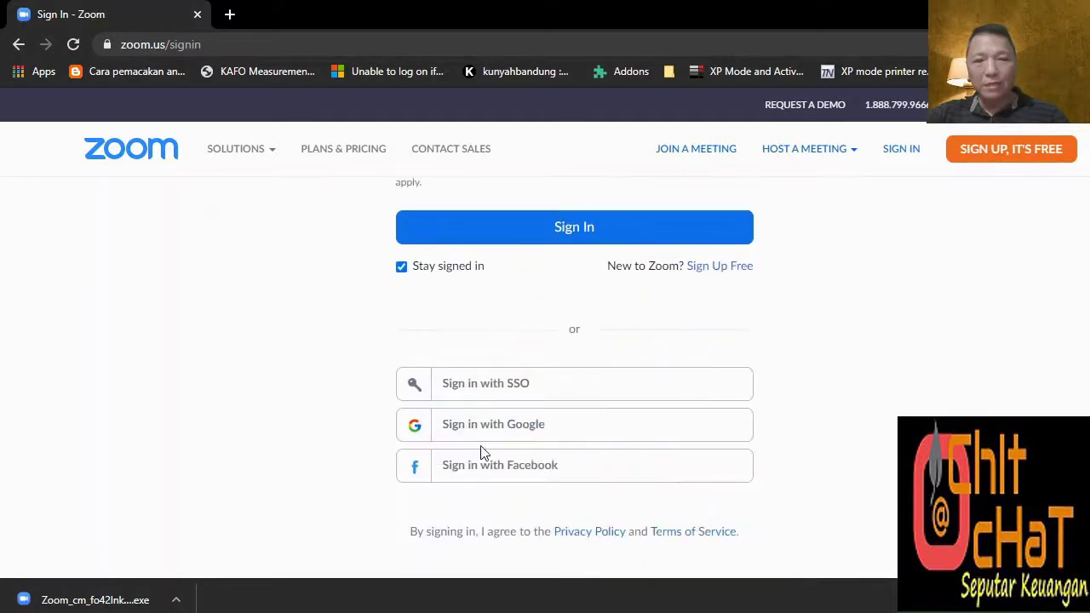
left_click(505, 430)
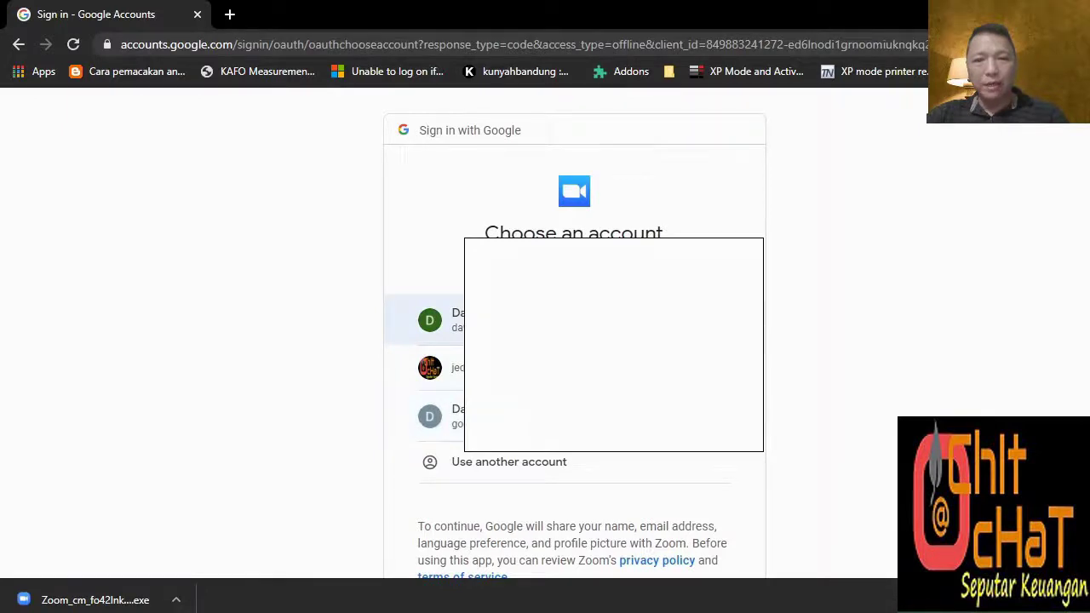
left_click(442, 320)
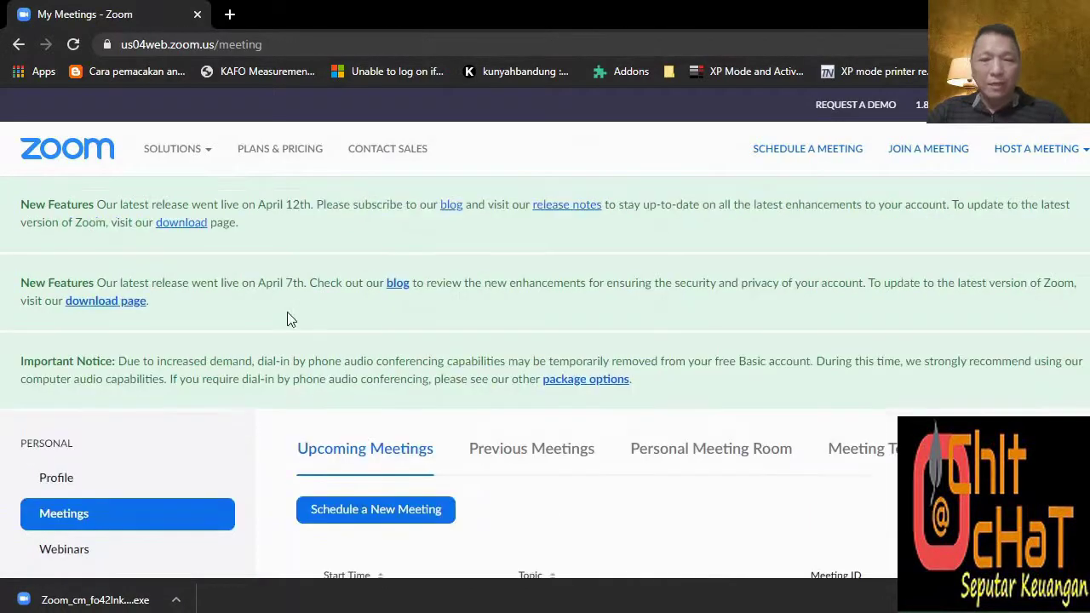
Schedule a new meeting titled 'Meeting Keuangan Mingguan' with description 'Pembahasan Budg'.
left_click(397, 343)
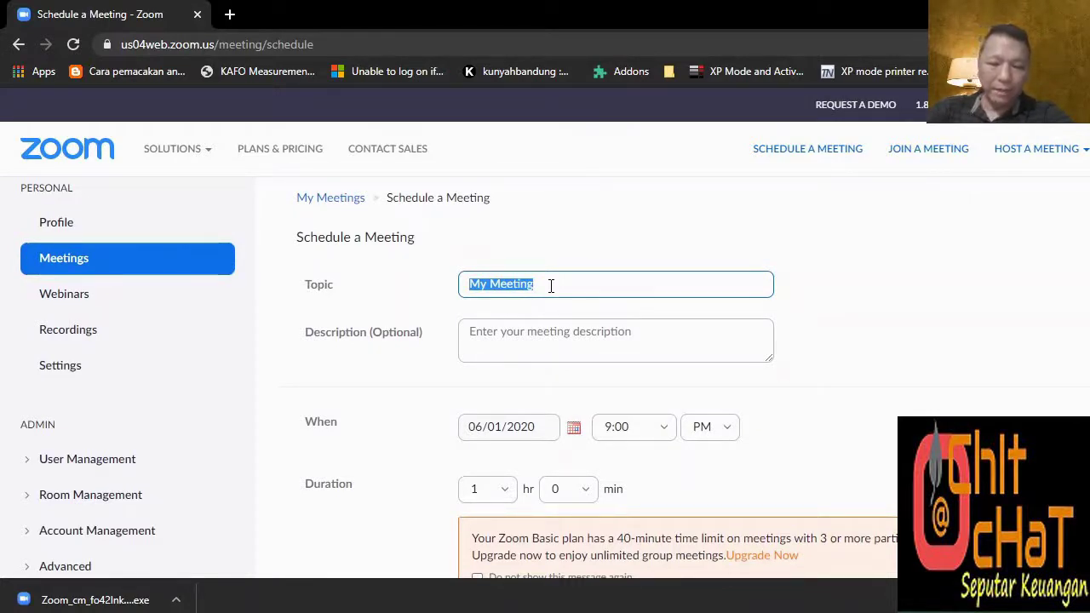
type("Meeting Keuangan Mingguan")
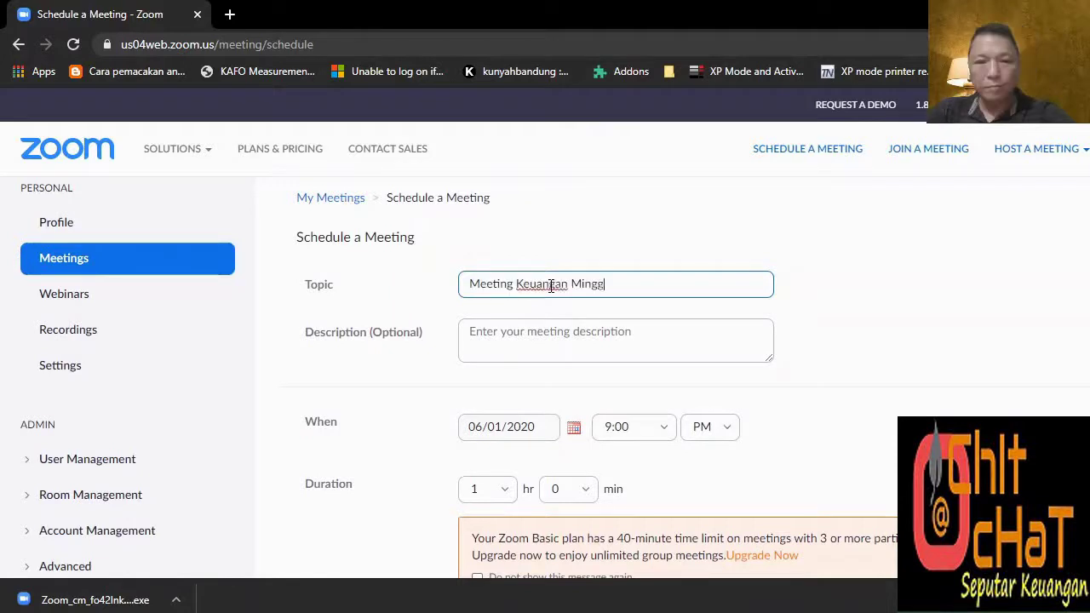
left_click(528, 334)
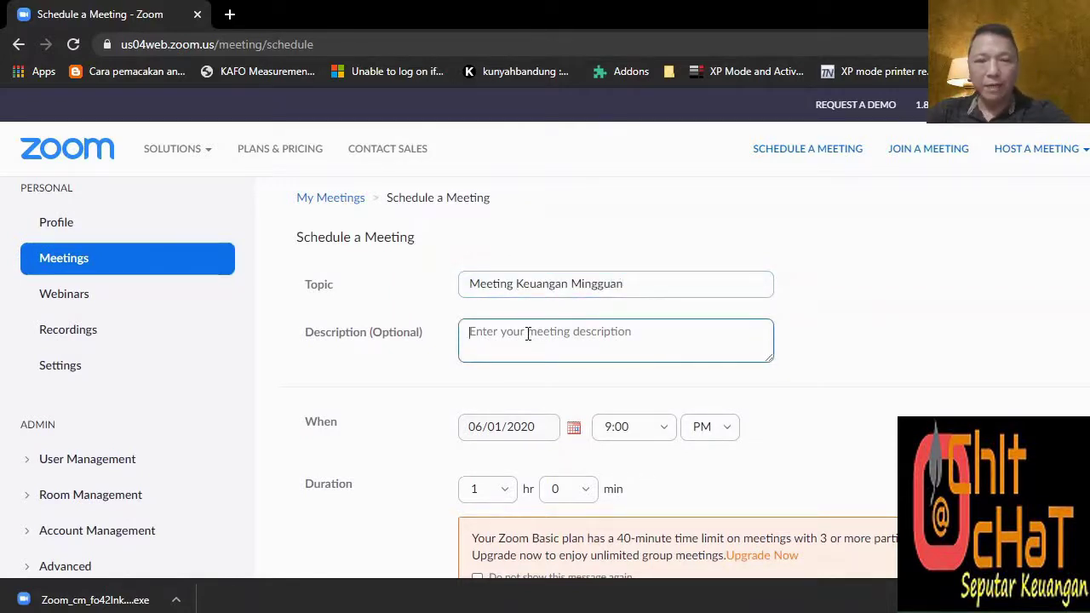
type("Pem")
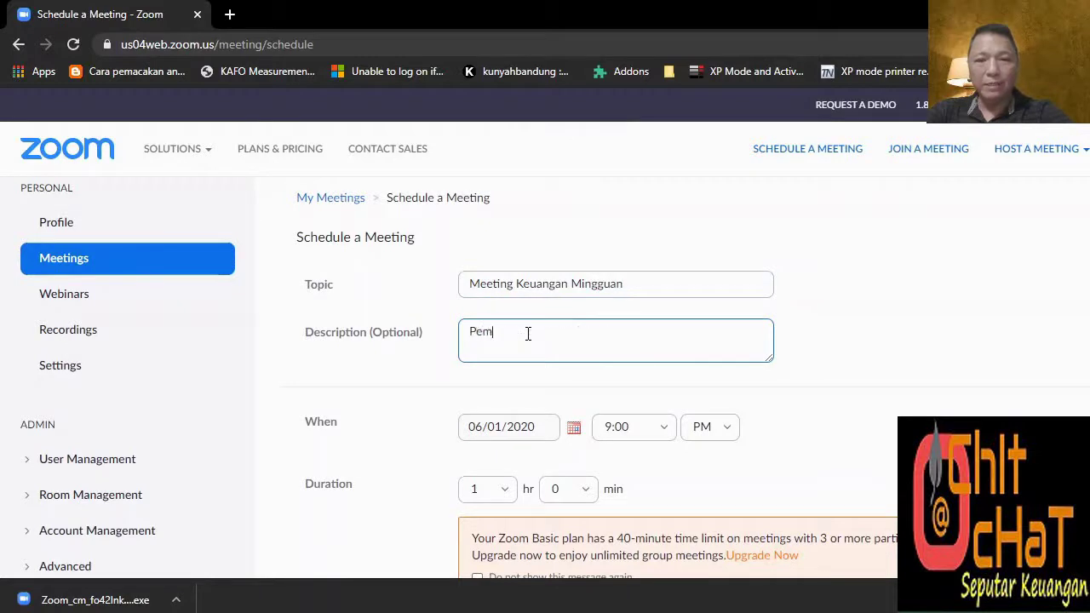
type("bahasan ")
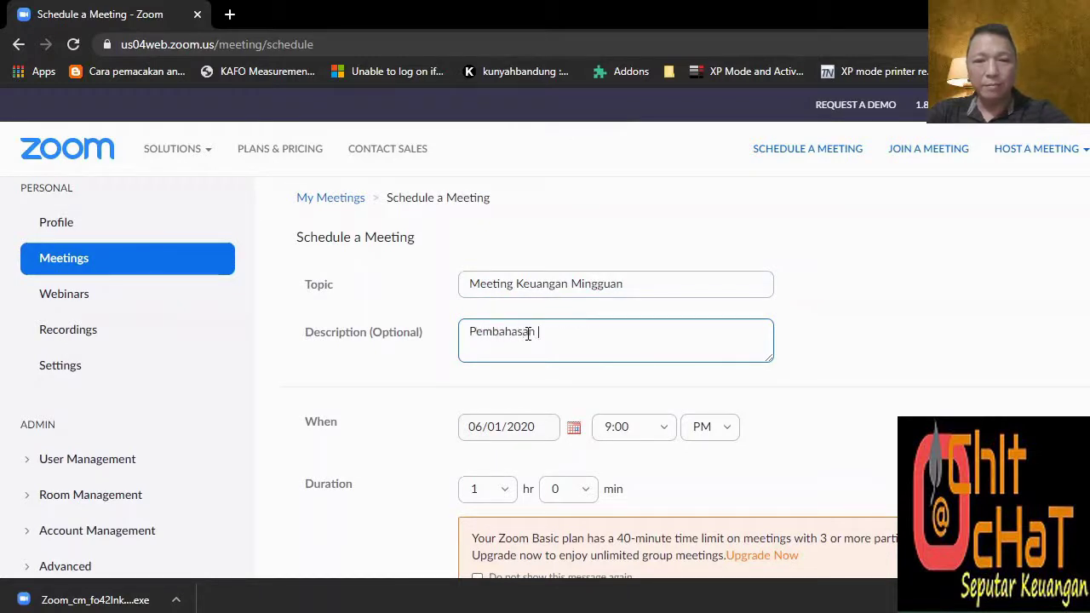
type("Budge")
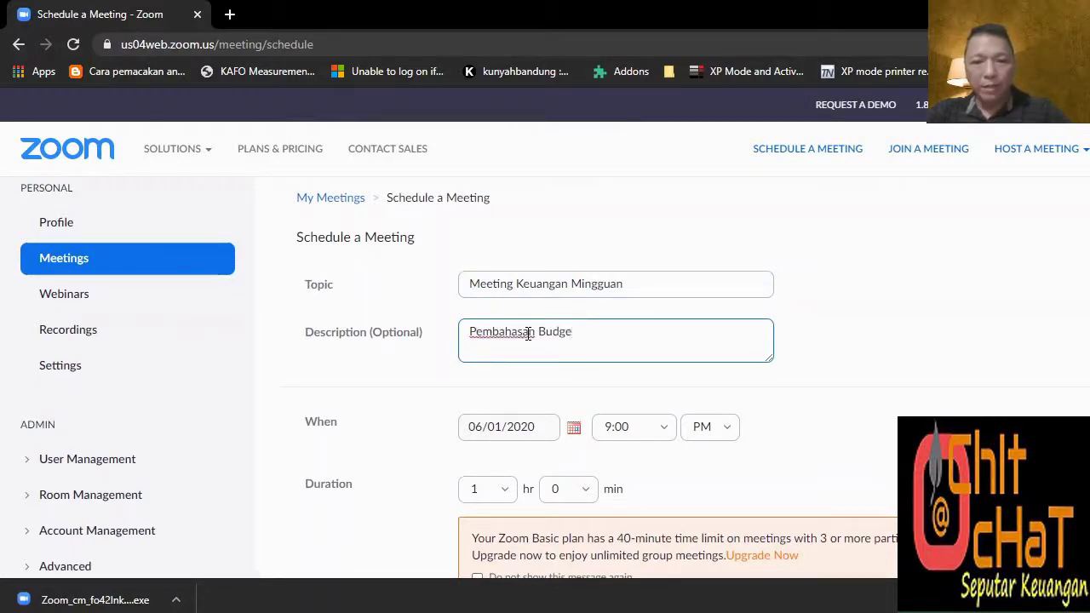
Set the meeting to start on 06/09/2020 at 1:30 PM.
left_click(549, 429)
left_click(575, 427)
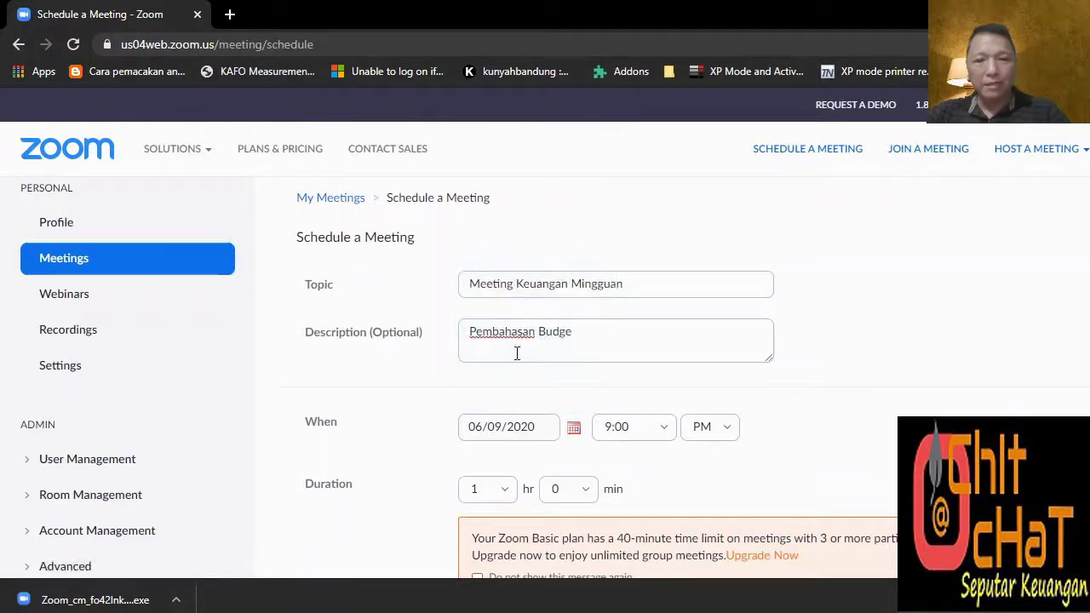
left_click(665, 436)
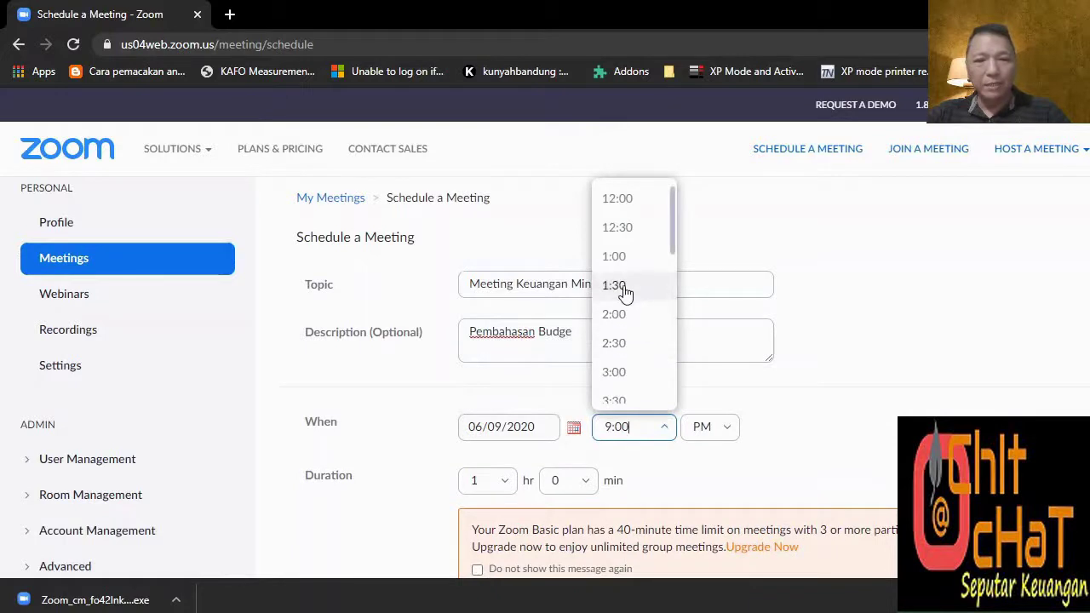
left_click(625, 292)
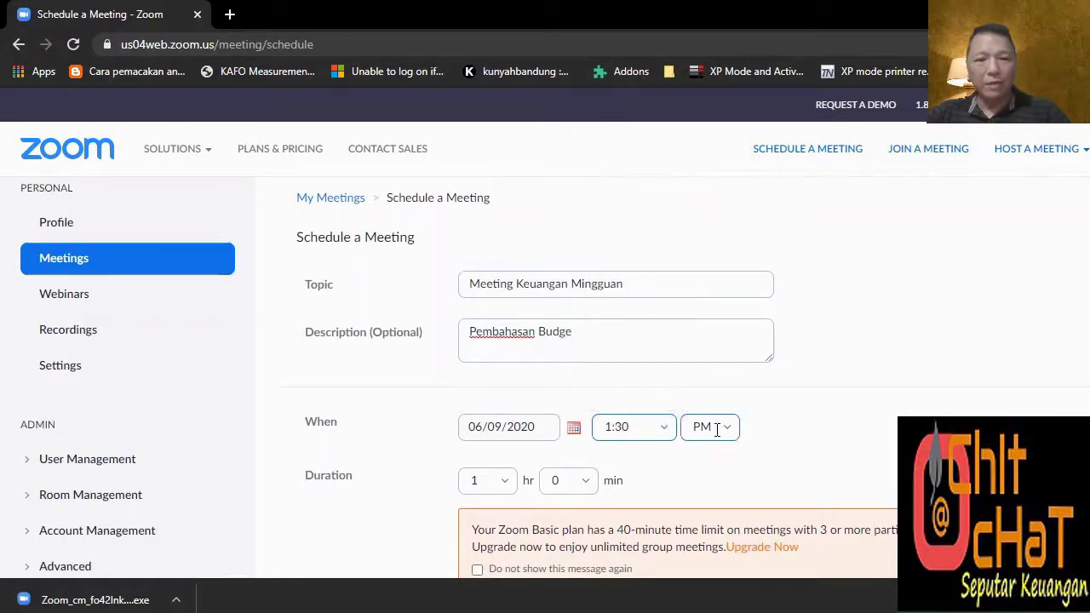
scroll(725, 437, "down", 2)
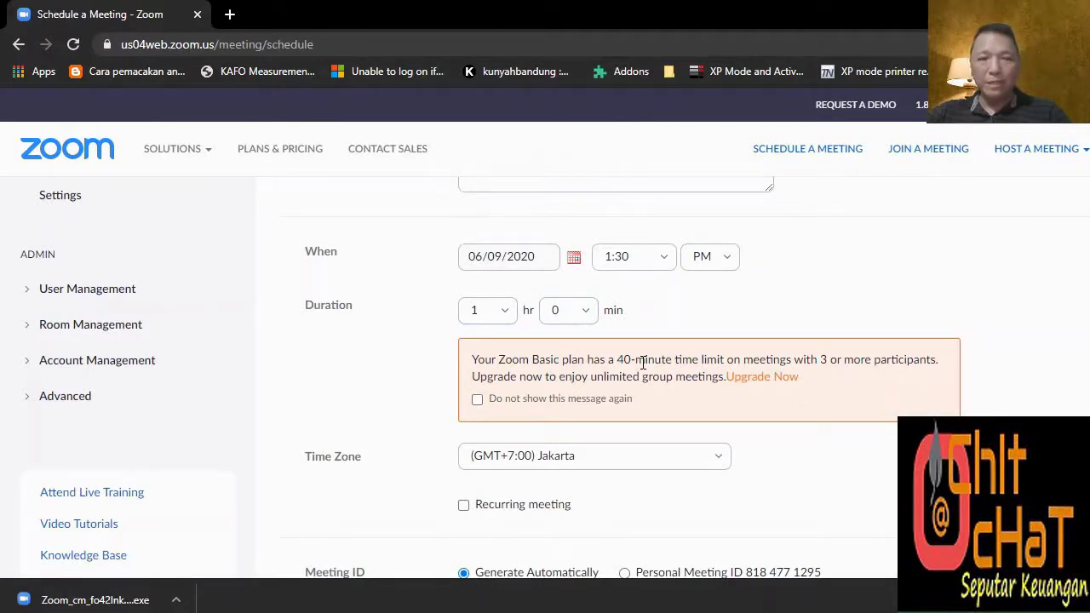
Make the meeting recur weekly on Tuesdays until 07/21/2020, then select the existing password.
scroll(643, 362, "down", 2)
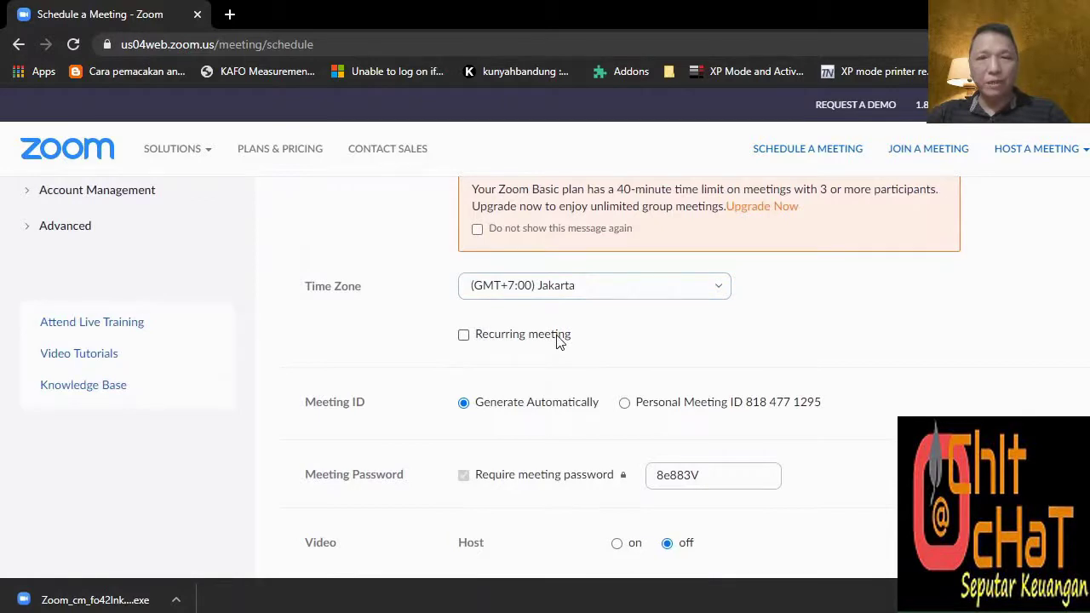
left_click(464, 336)
left_click(647, 377)
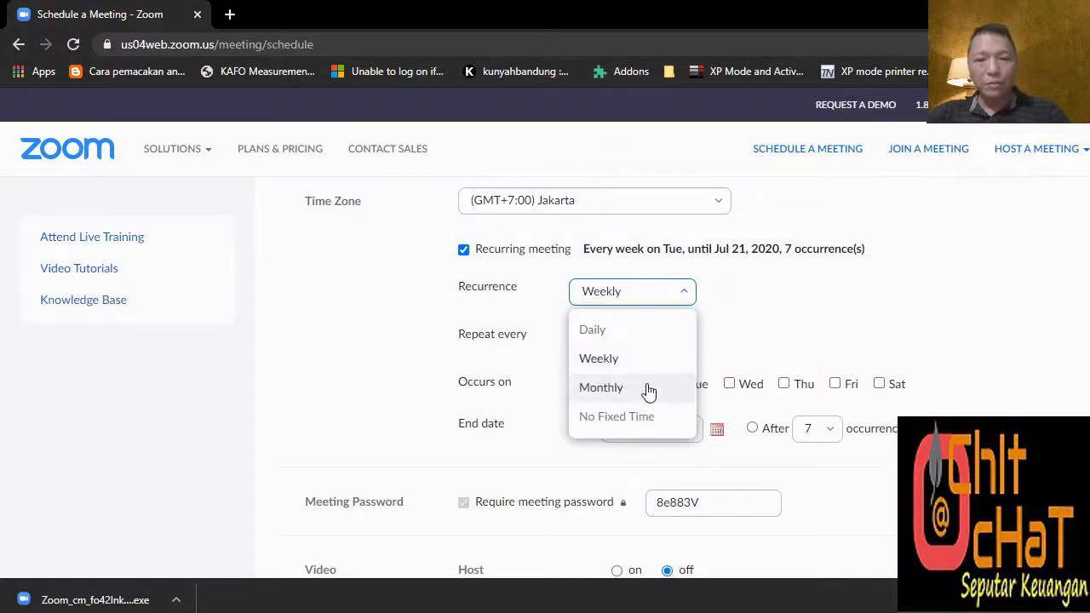
left_click(752, 347)
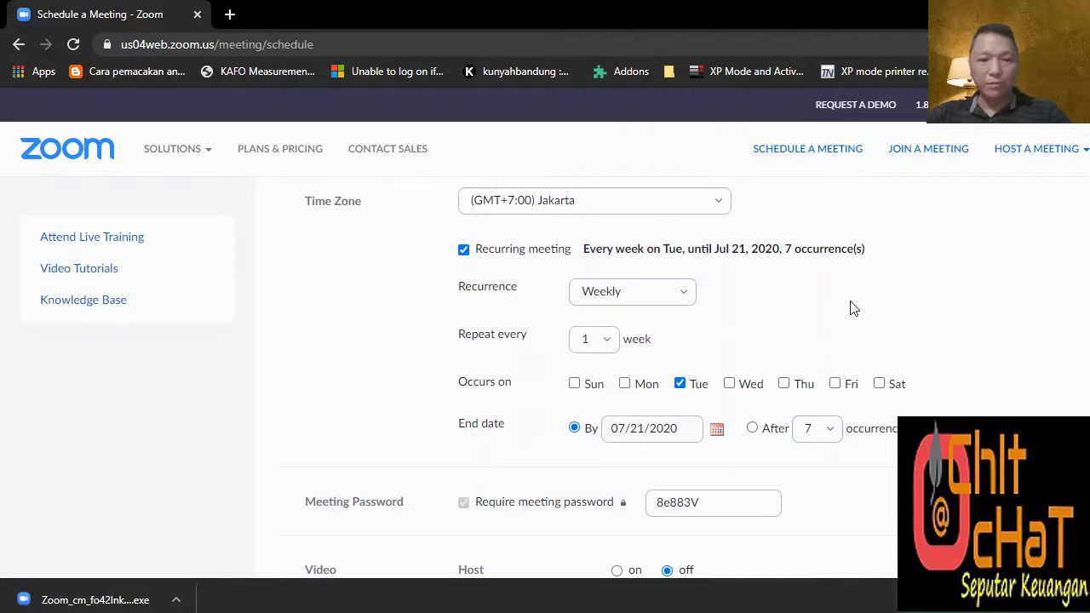
scroll(851, 308, "down", 2)
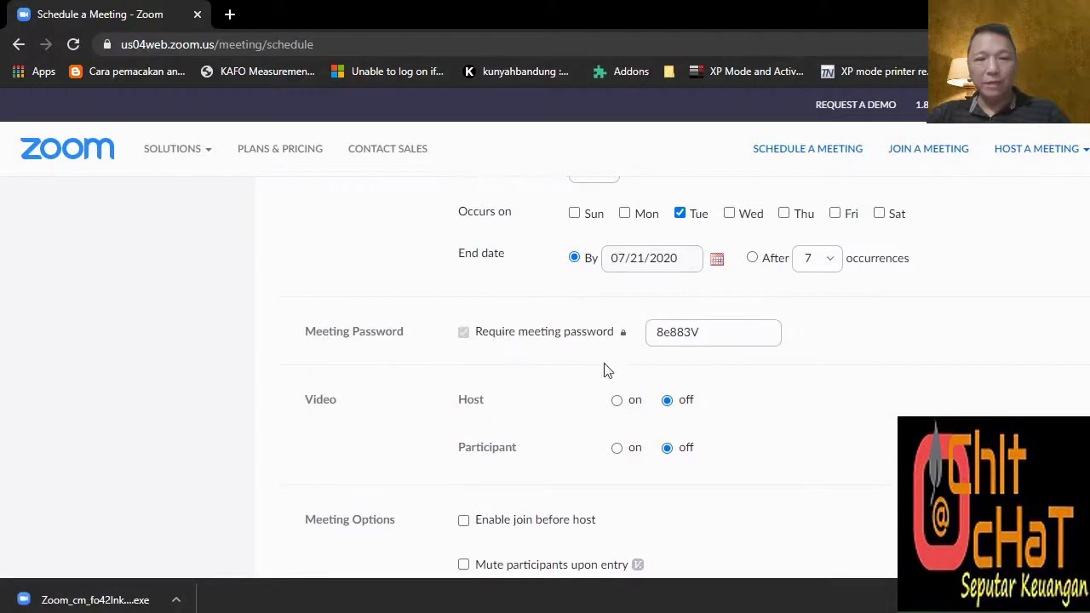
left_click(706, 332)
left_click_drag(695, 329, 608, 332)
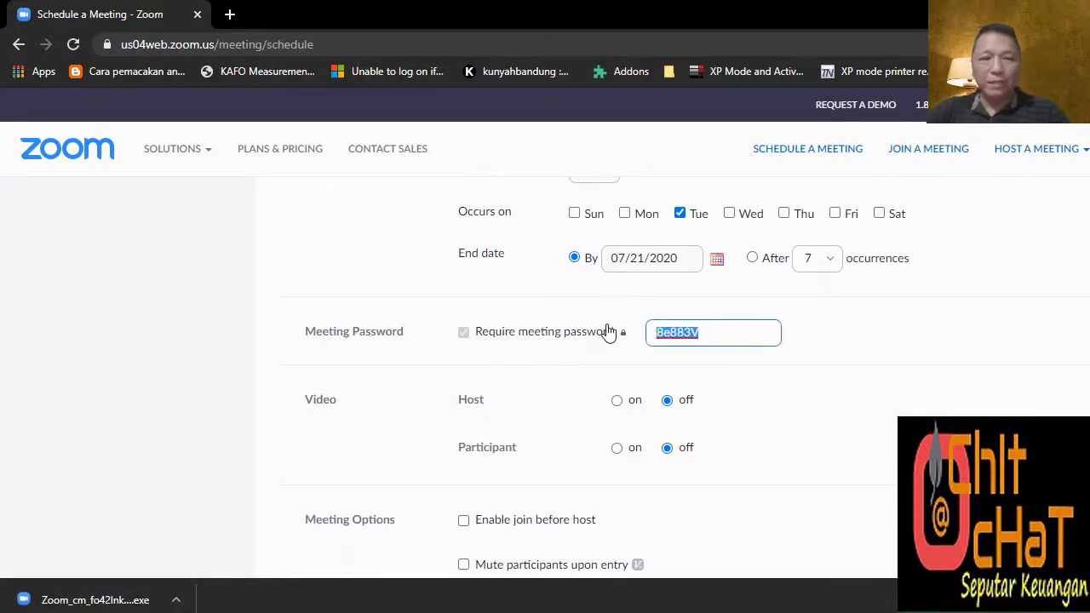
Replace the meeting password with a new one and turn host and participant video on.
scroll(338, 409, "down", 1)
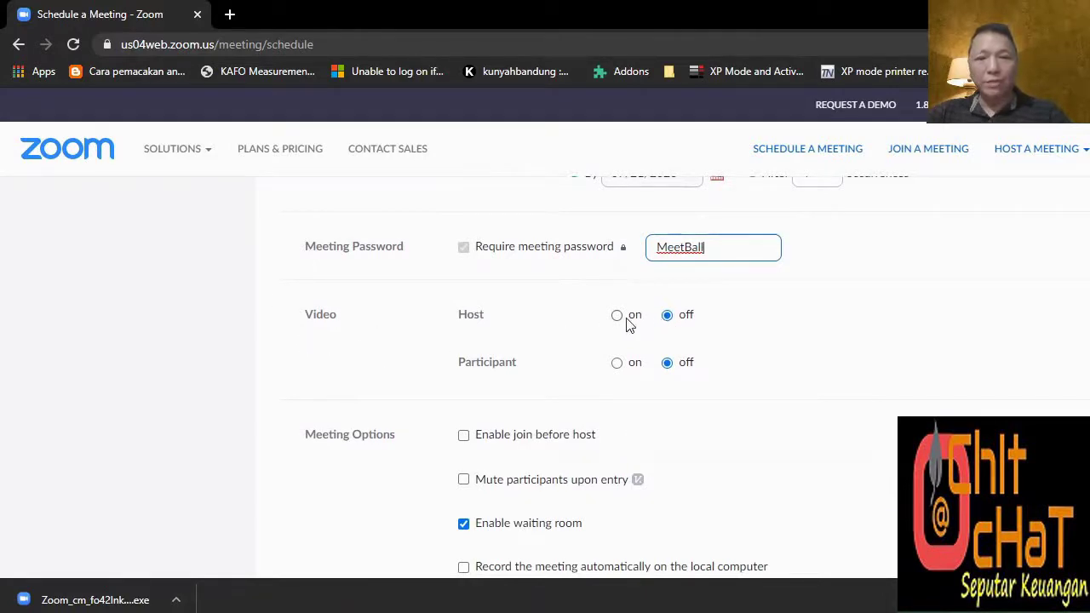
left_click(627, 321)
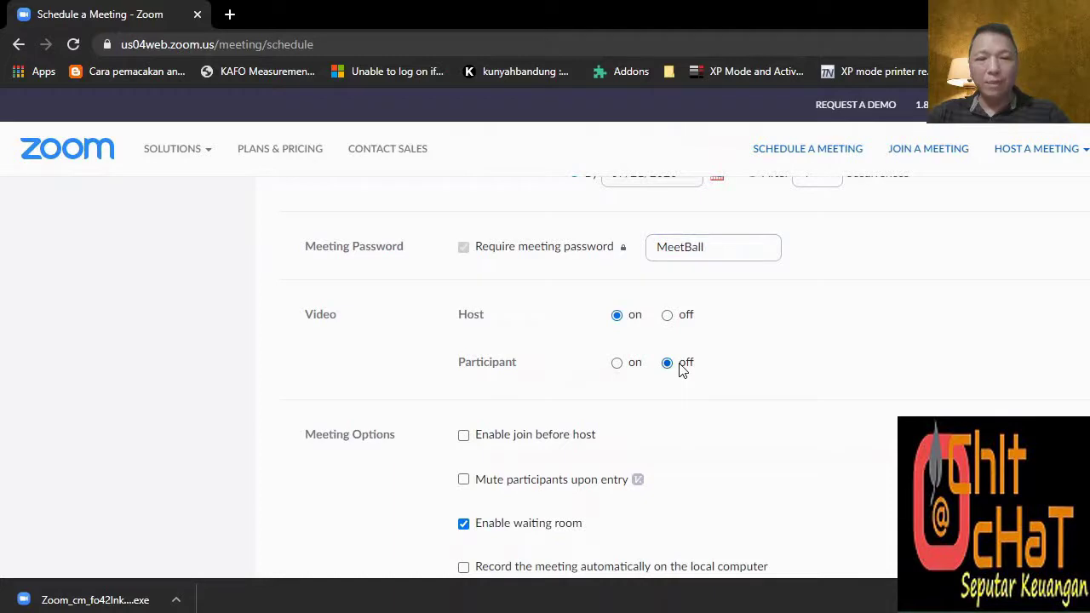
left_click(617, 364)
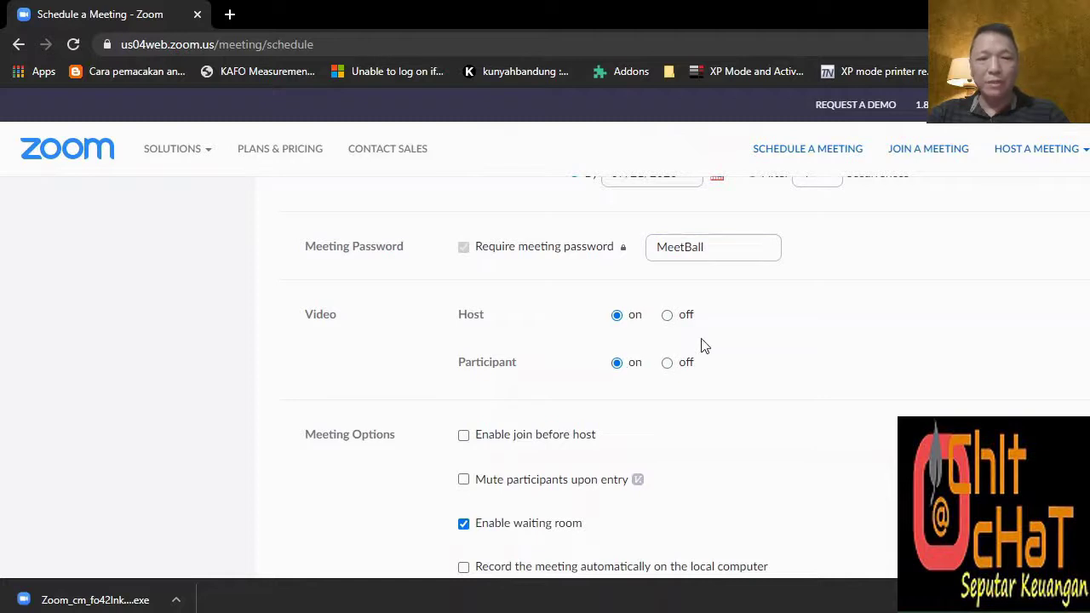
Enable join before host and mute participants upon entry.
scroll(703, 345, "down", 2)
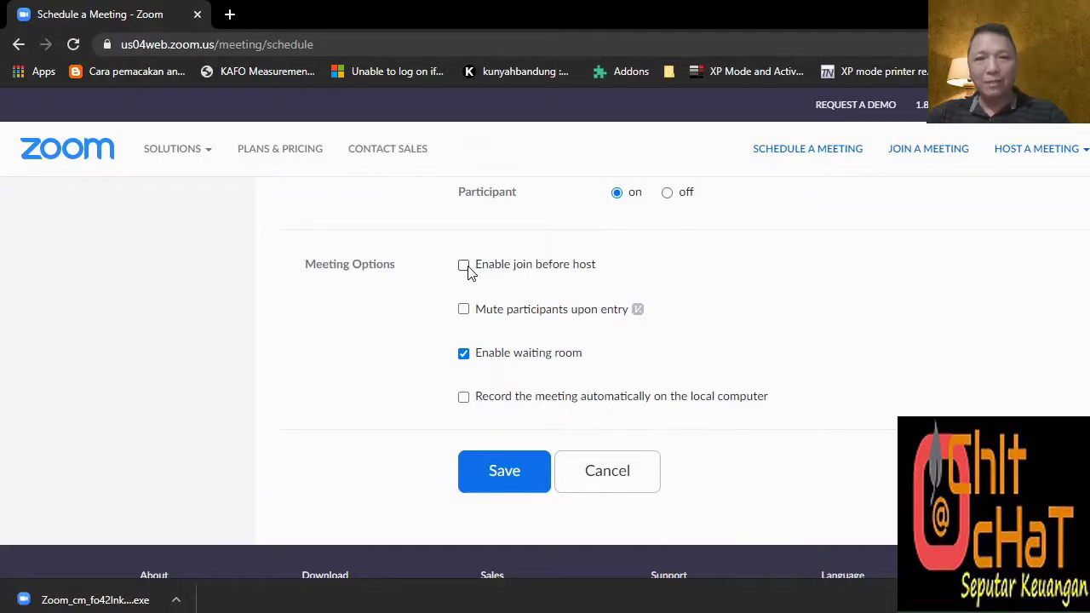
left_click(464, 266)
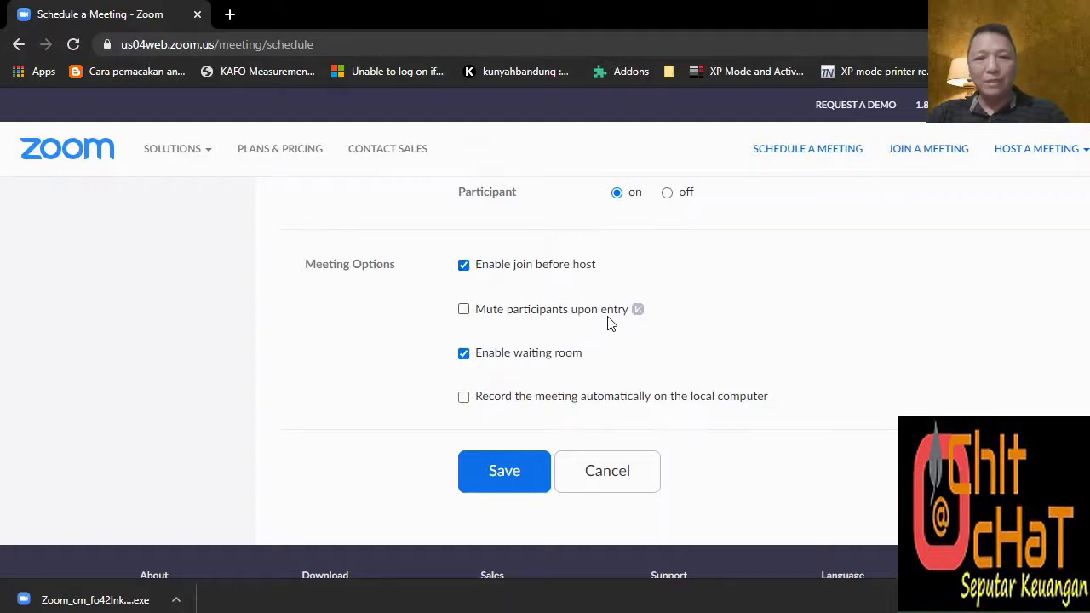
left_click(465, 313)
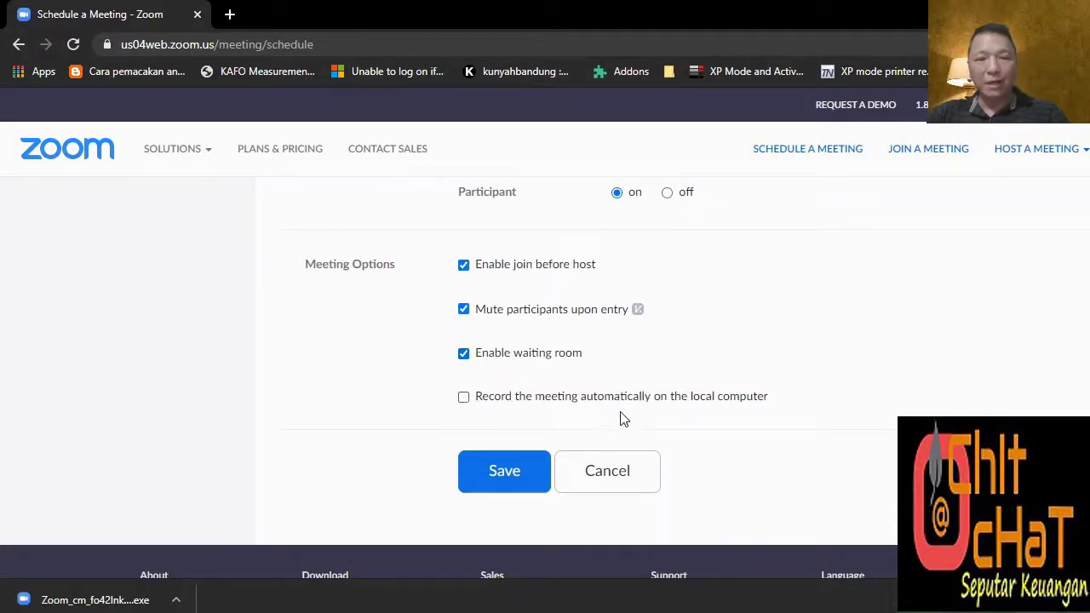
Save the scheduled Meeting Keuangan Mingguan and review its details.
left_click(519, 473)
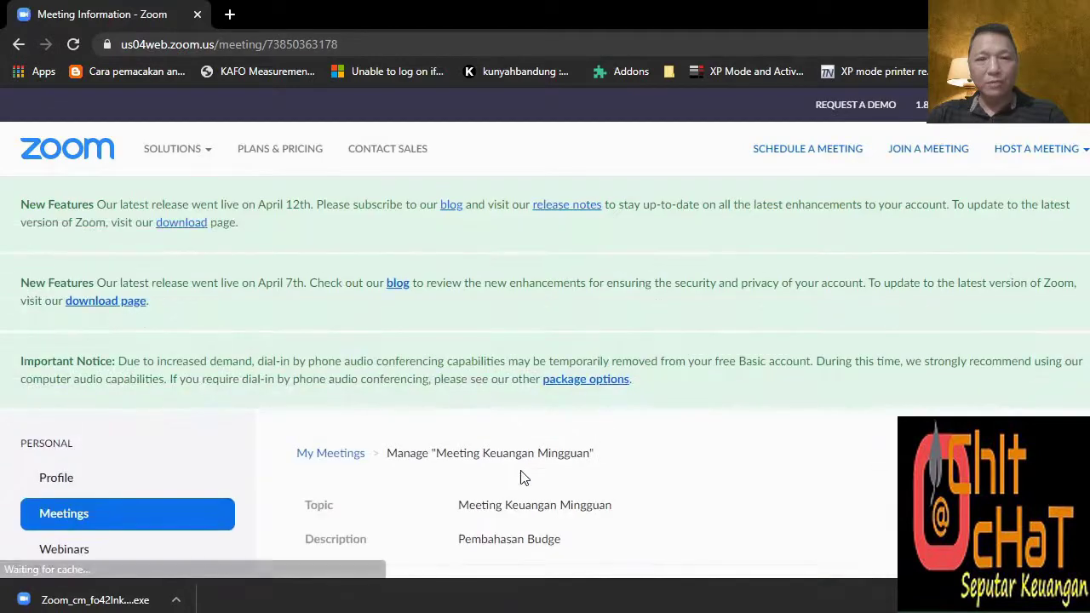
scroll(514, 445, "down", 3)
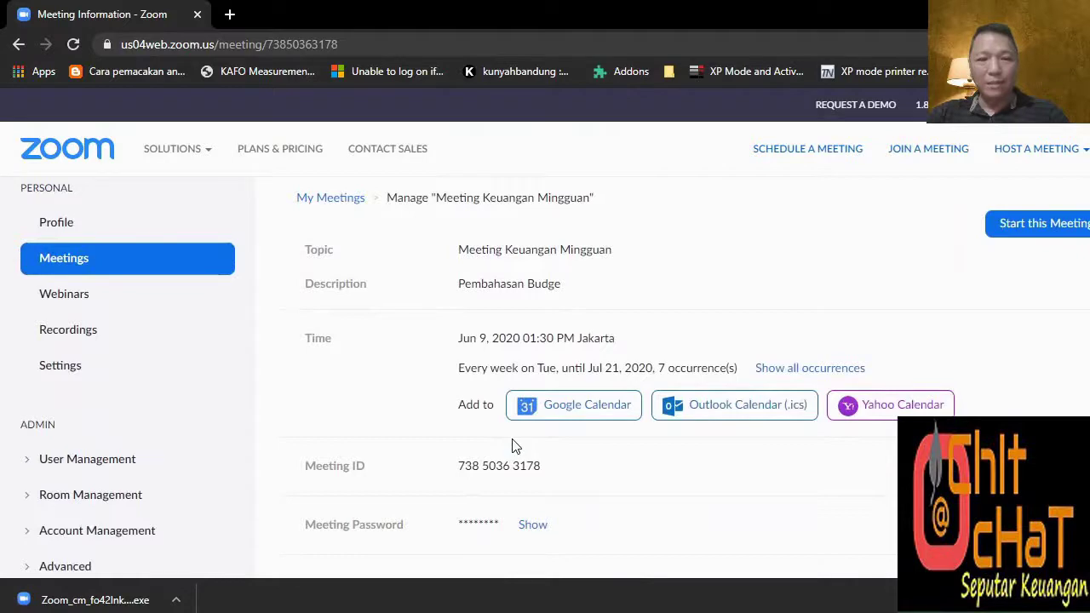
scroll(512, 445, "down", 2)
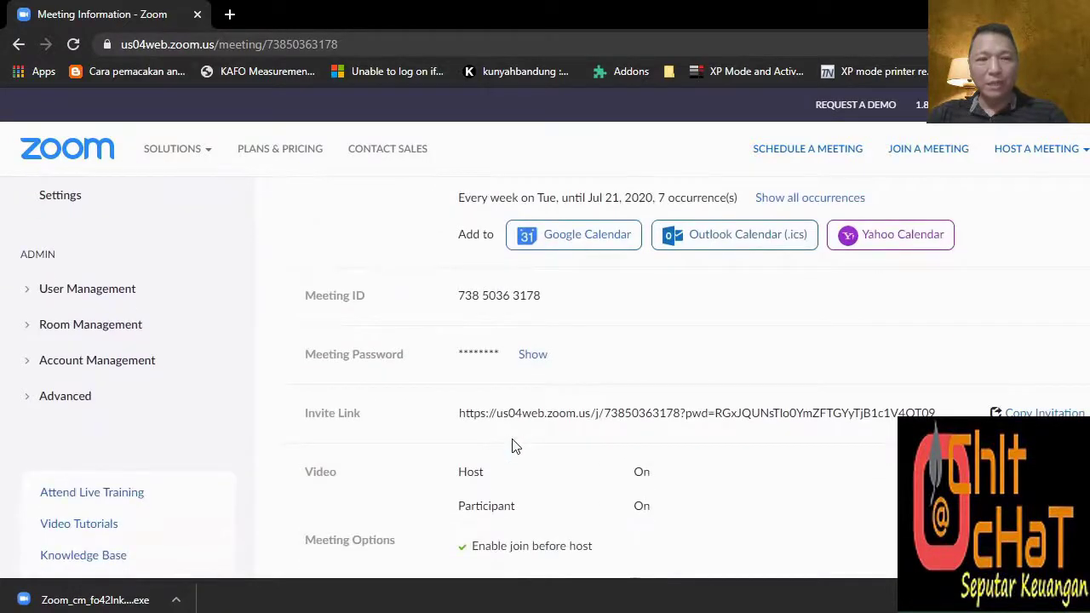
scroll(640, 409, "down", 1)
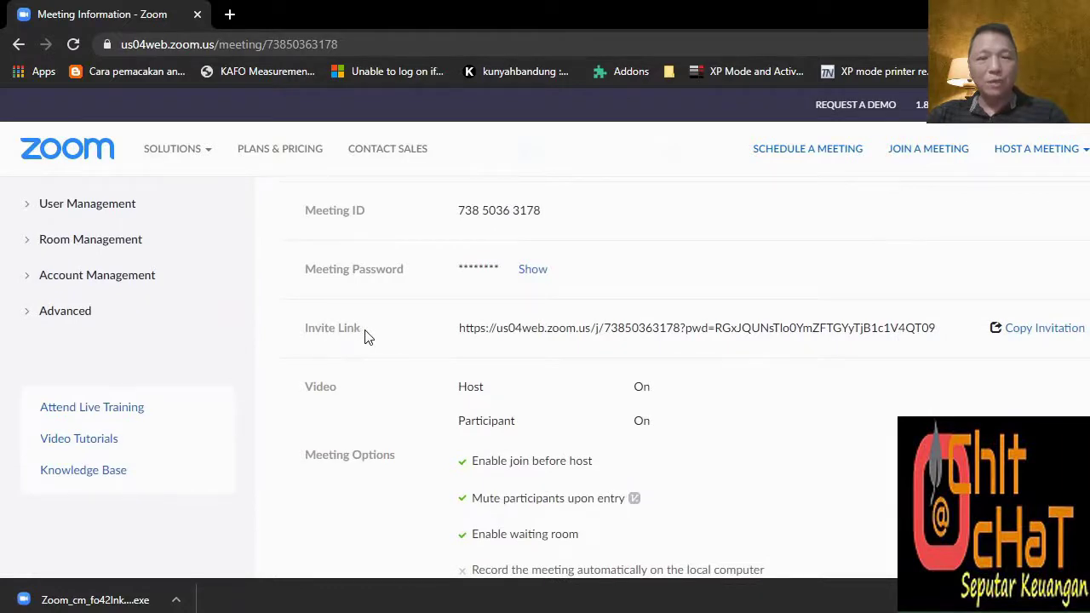
Copy the full meeting invitation text.
left_click(1056, 332)
scroll(626, 281, "down", 1)
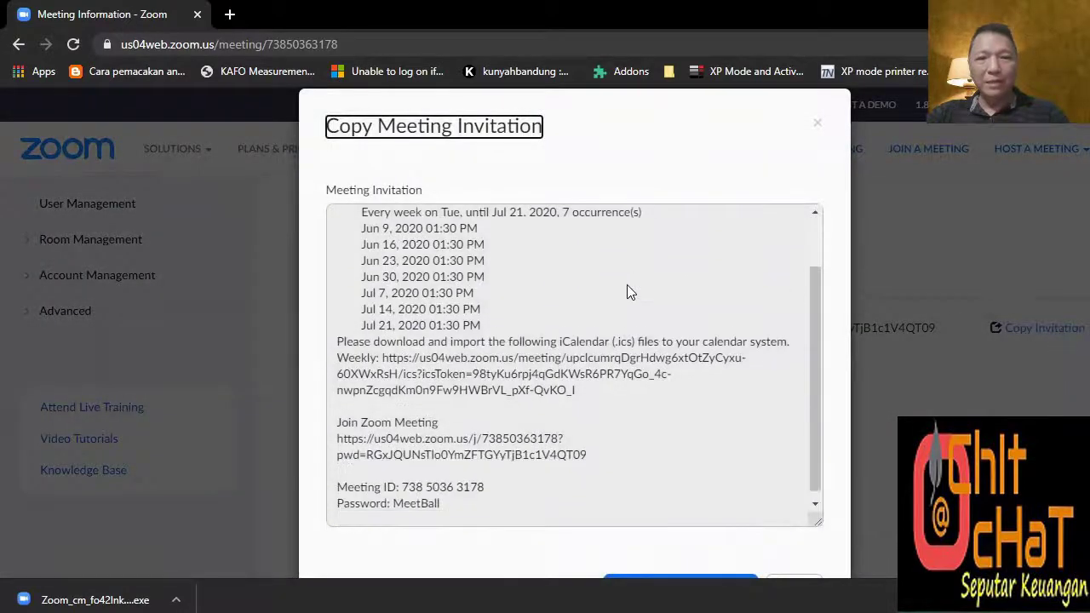
scroll(630, 298, "down", 5)
scroll(645, 309, "up", 3)
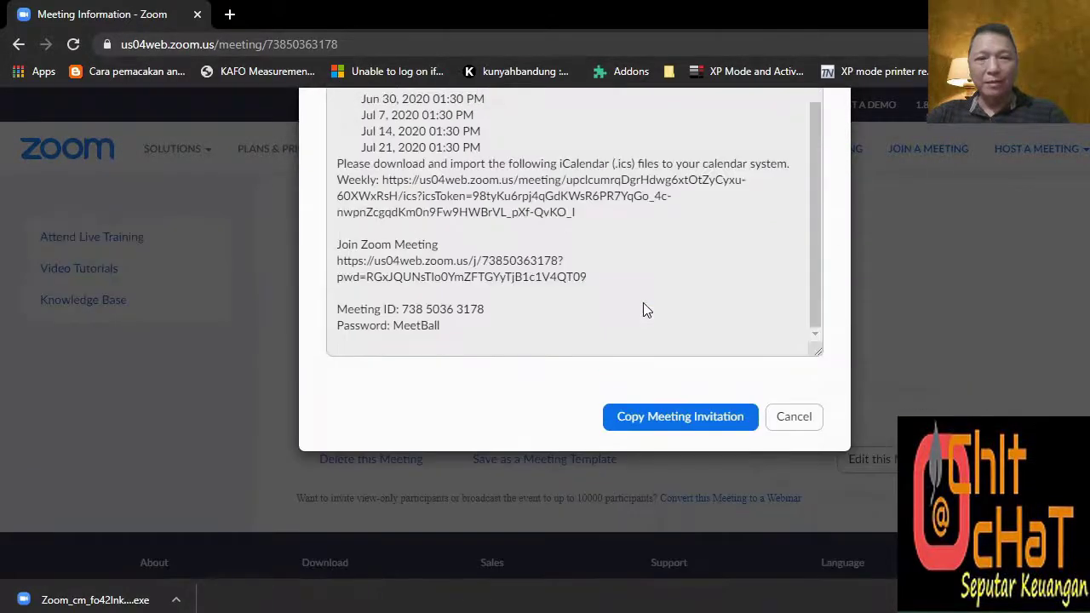
left_click(670, 415)
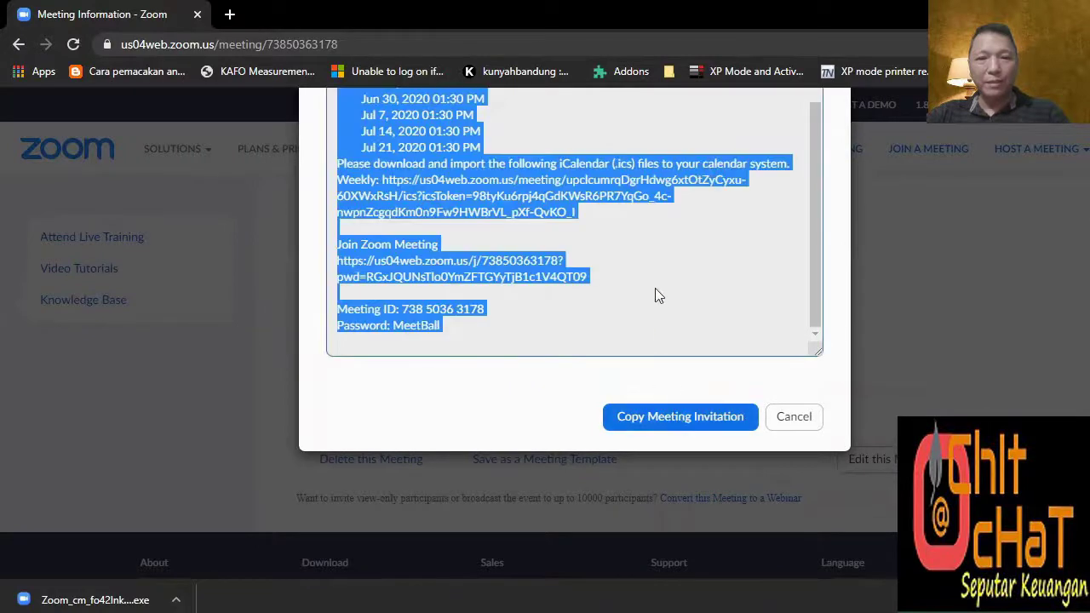
scroll(654, 288, "up", 1)
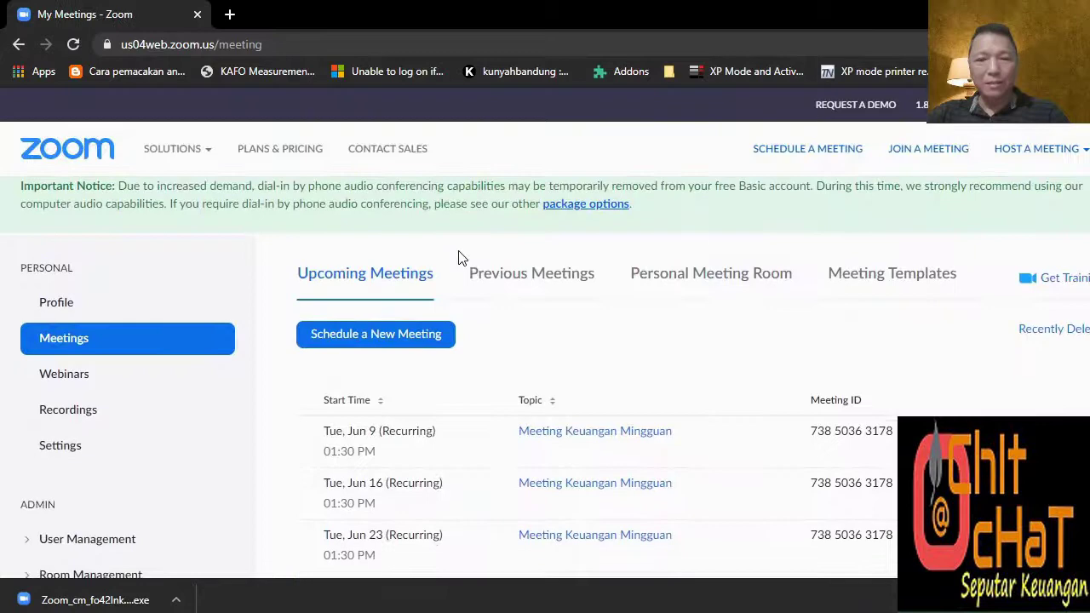
scroll(458, 257, "down", 2)
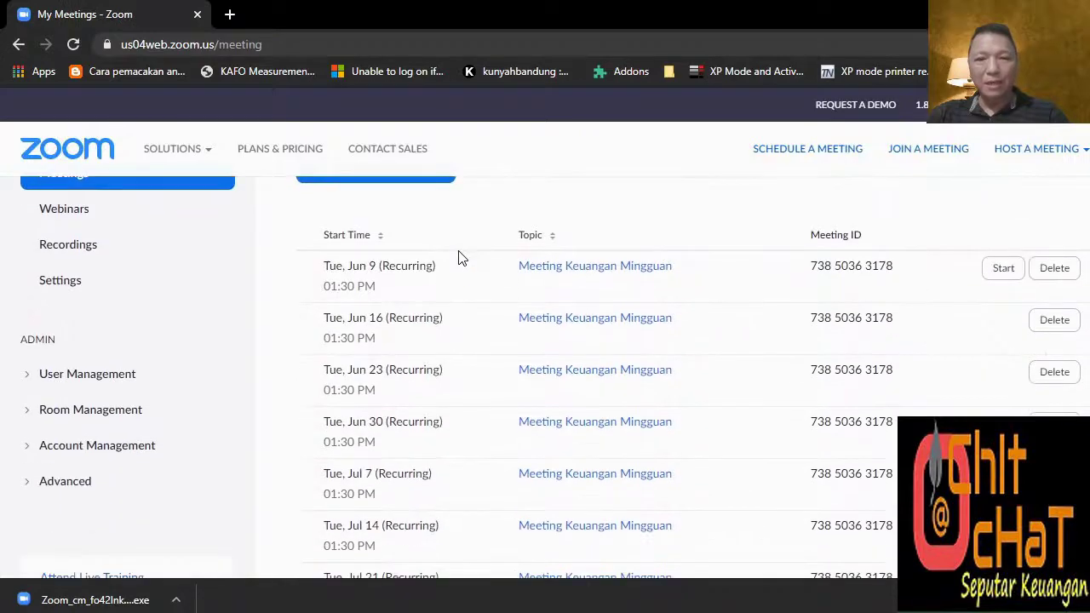
Reload the upcoming meetings list from the Meetings sidebar link and scroll through it.
scroll(451, 258, "up", 1)
left_click(169, 265)
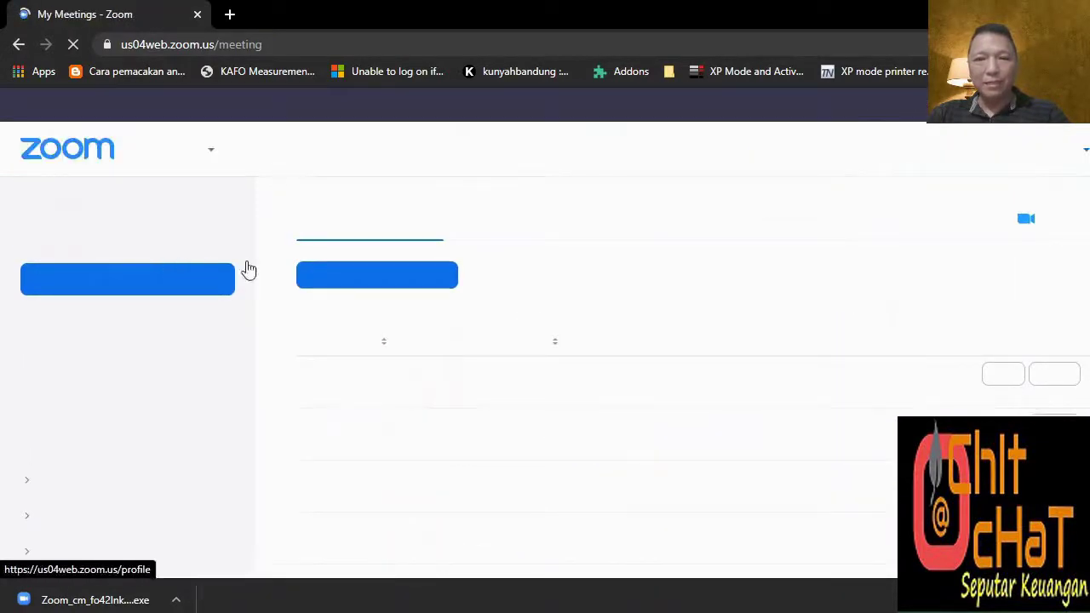
scroll(346, 267, "down", 3)
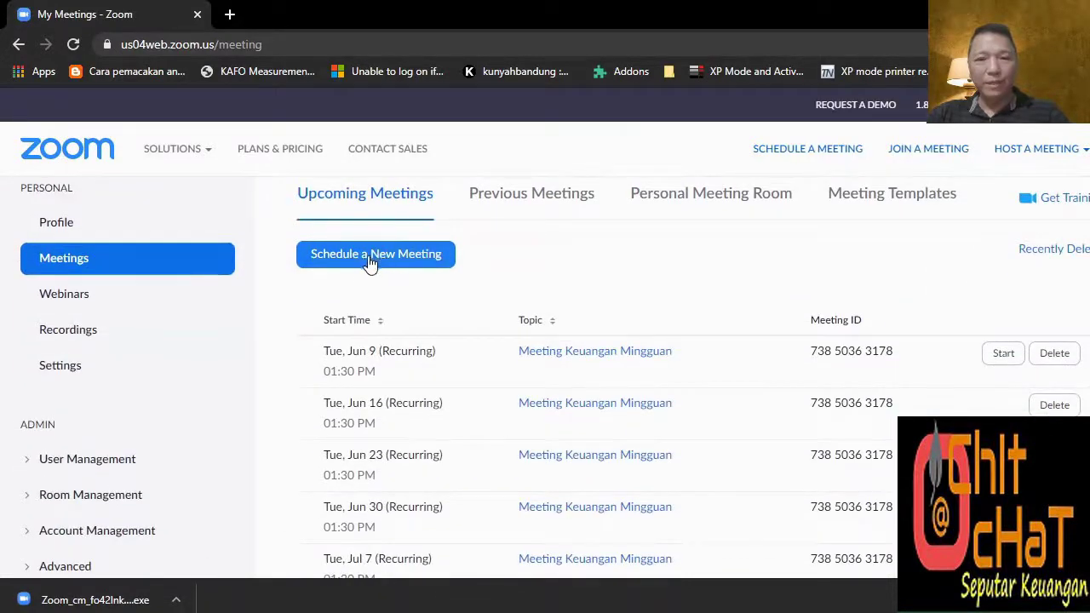
scroll(369, 262, "down", 1)
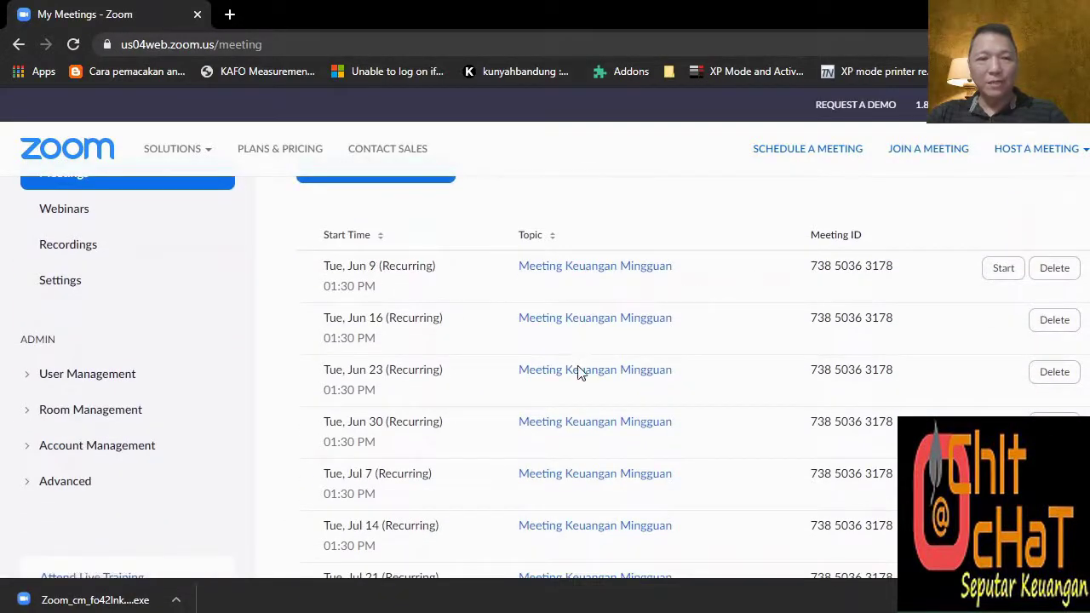
scroll(645, 309, "down", 1)
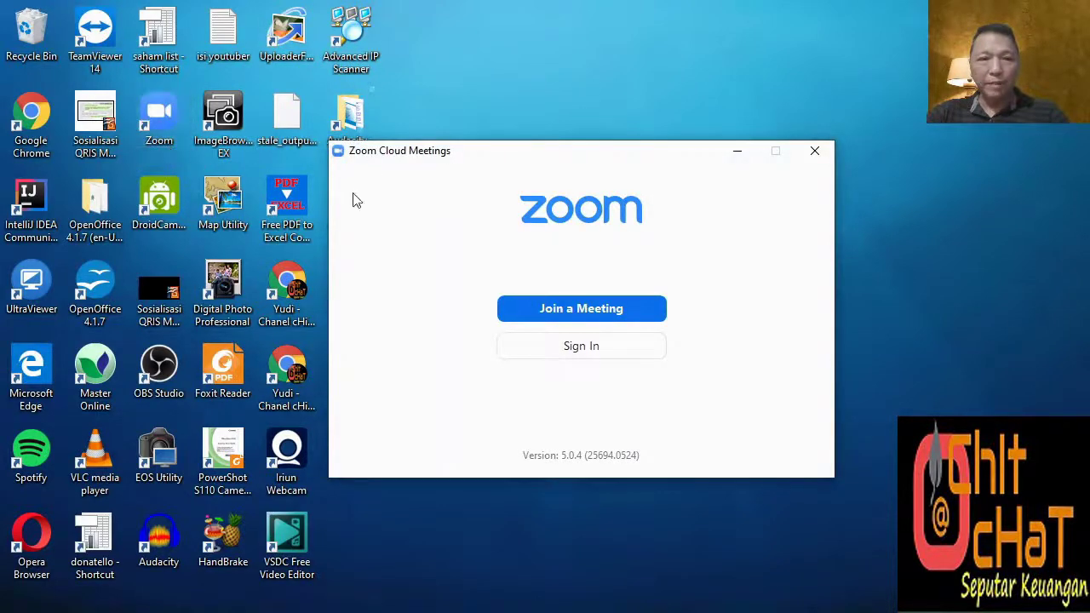
Sign in to the Zoom desktop app with a Google account.
left_click(599, 348)
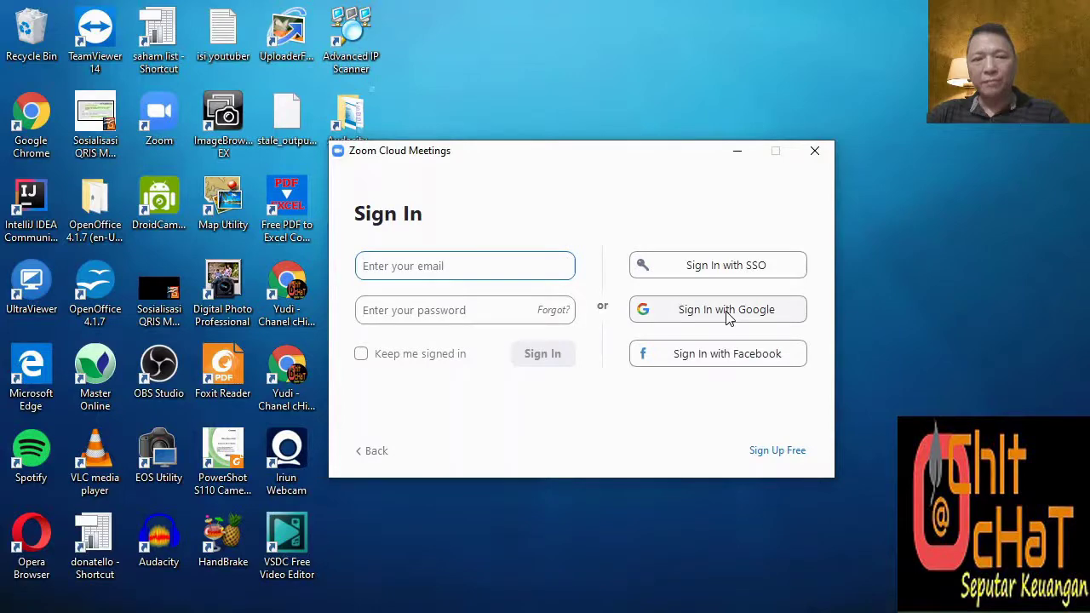
left_click(728, 314)
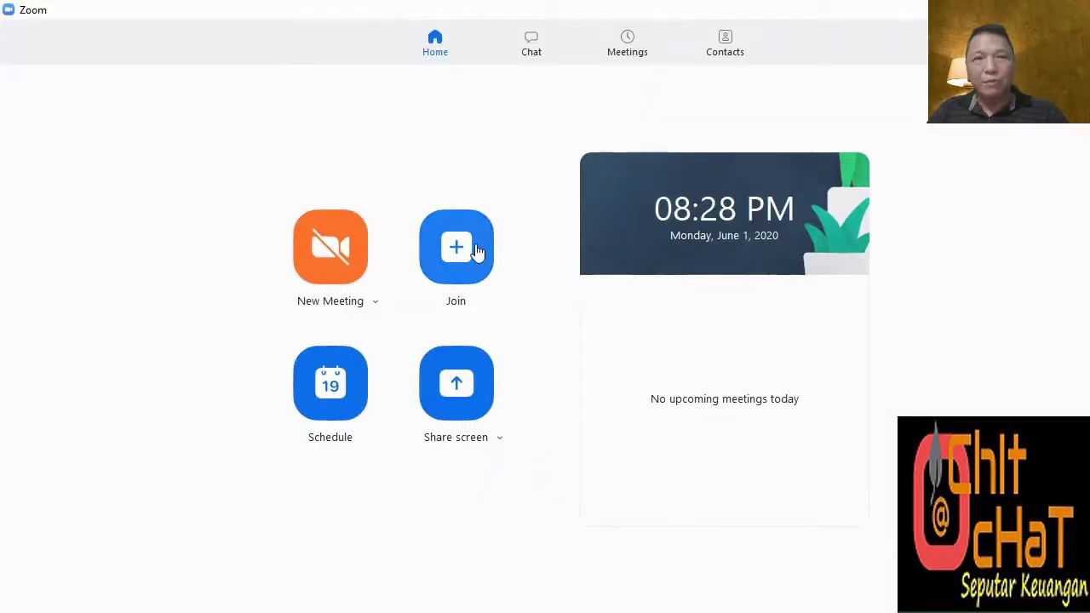
Look over the Join form and the Schedule form's advanced options, then reopen Join.
left_click(477, 250)
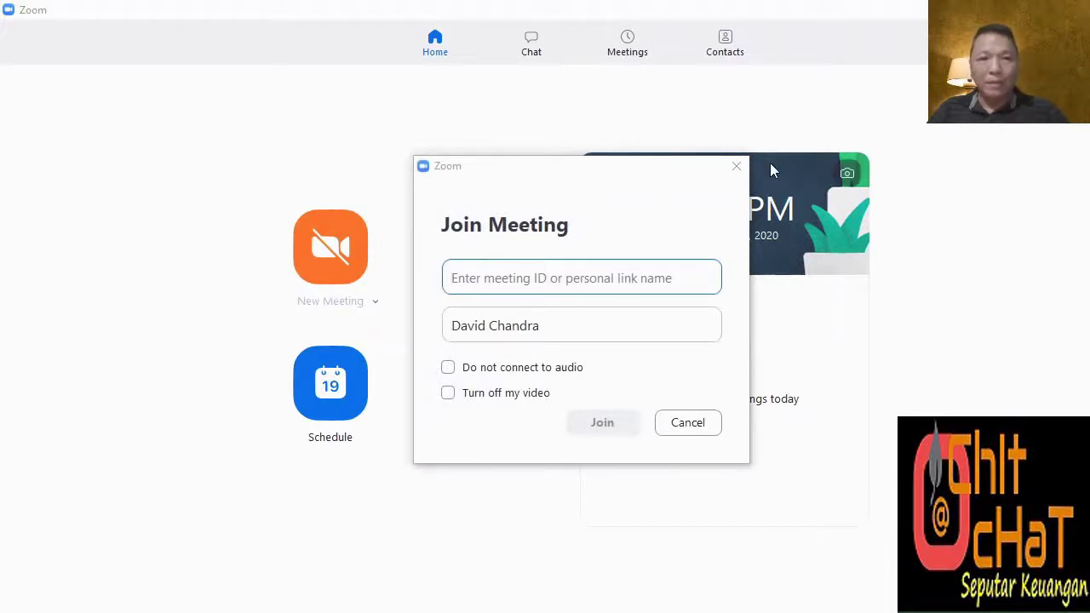
left_click(737, 165)
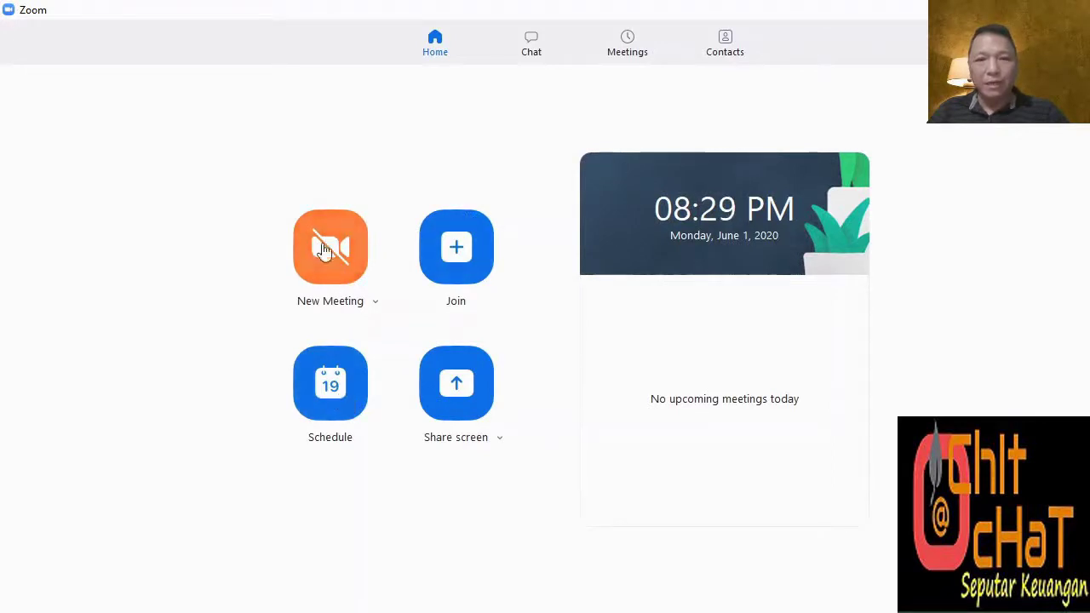
left_click(338, 390)
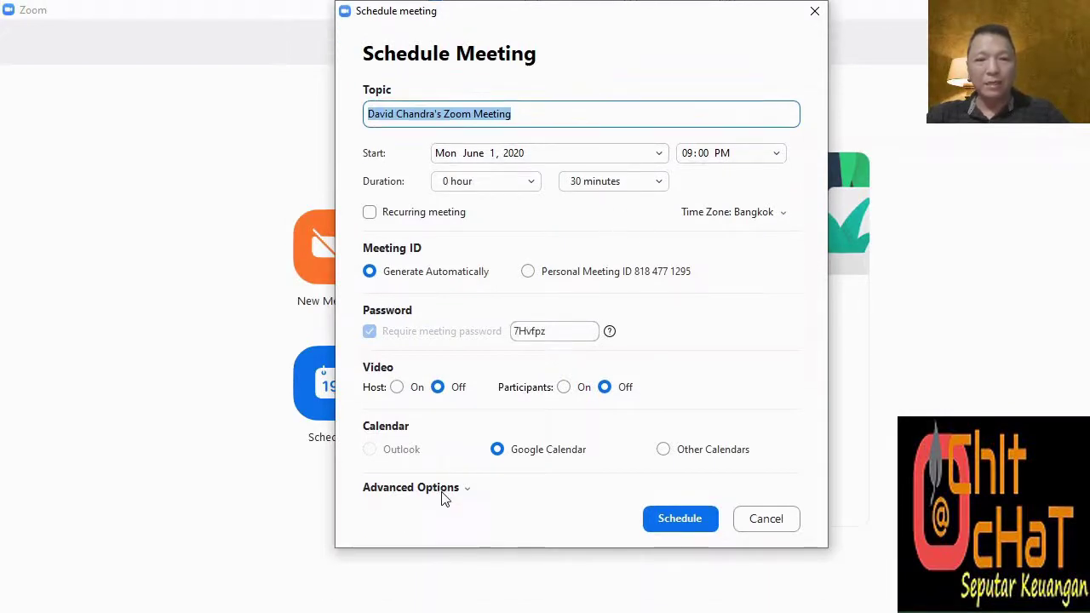
left_click(441, 489)
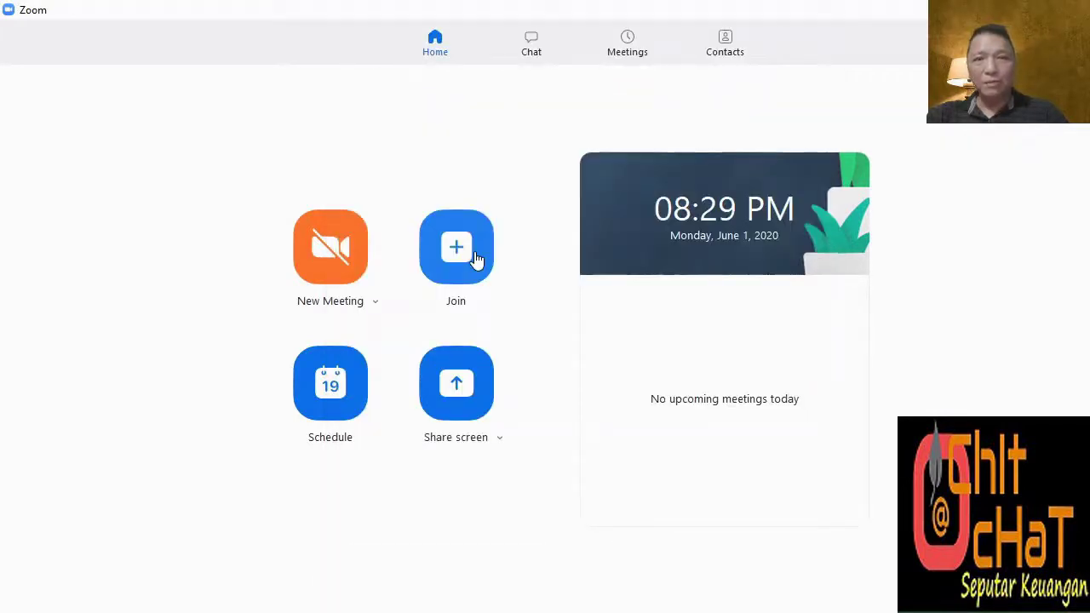
left_click(472, 248)
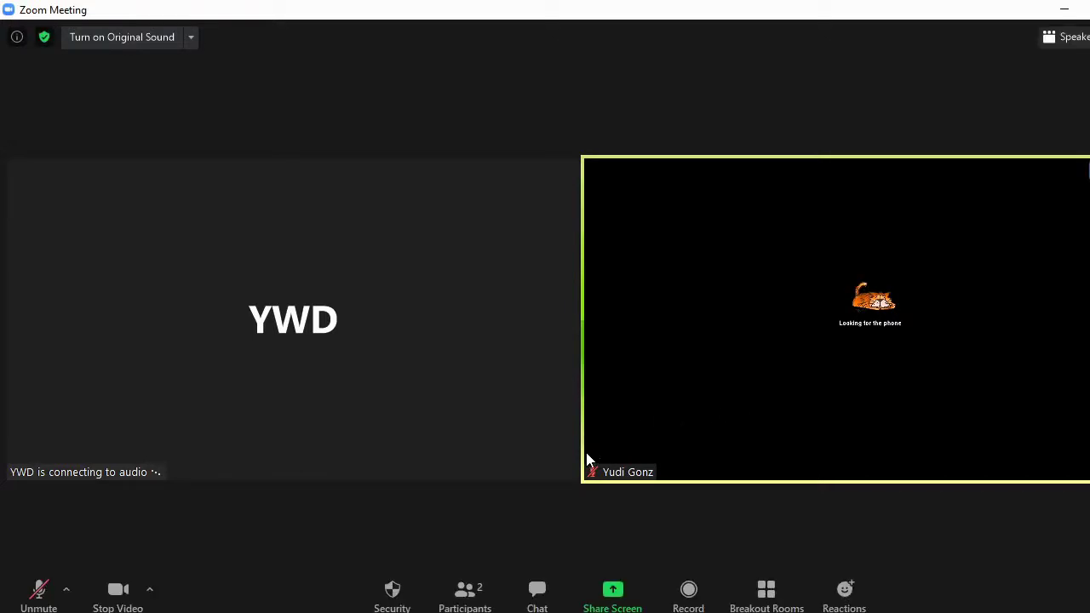
Show the participants list with the host and one other attendee.
left_click(466, 596)
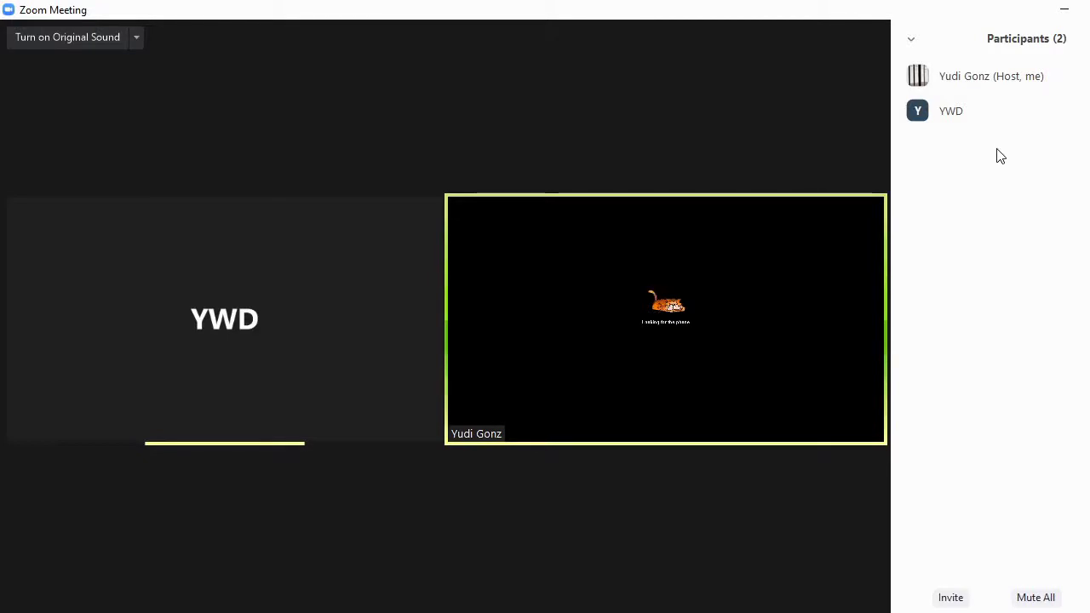
mouse_move(946, 80)
Mute all participants, toggle your own mic and video off and on, then show Security options.
left_click(1037, 596)
left_click(645, 364)
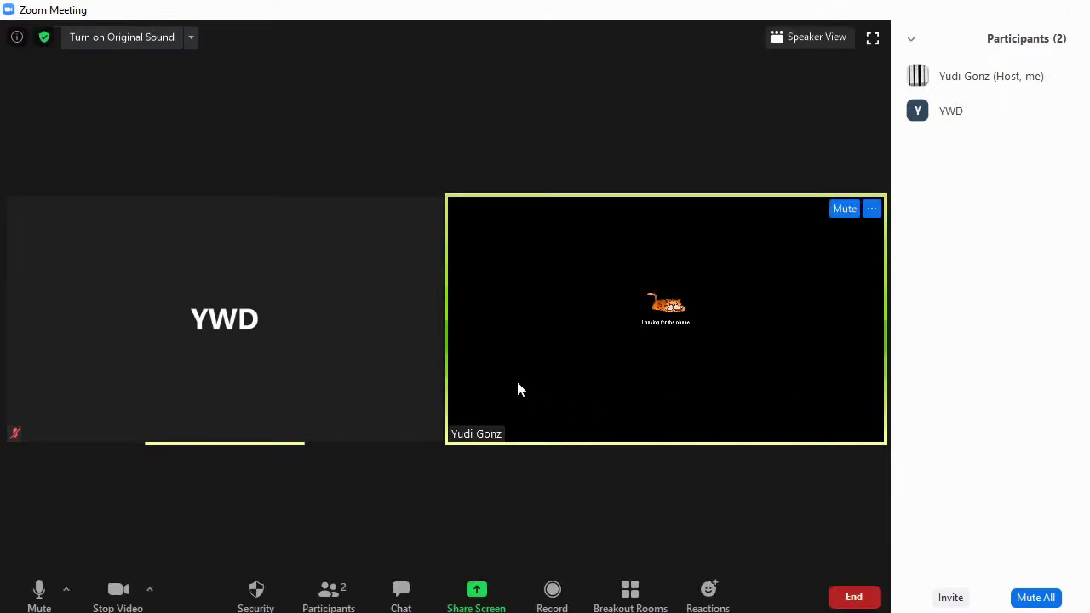
left_click(37, 596)
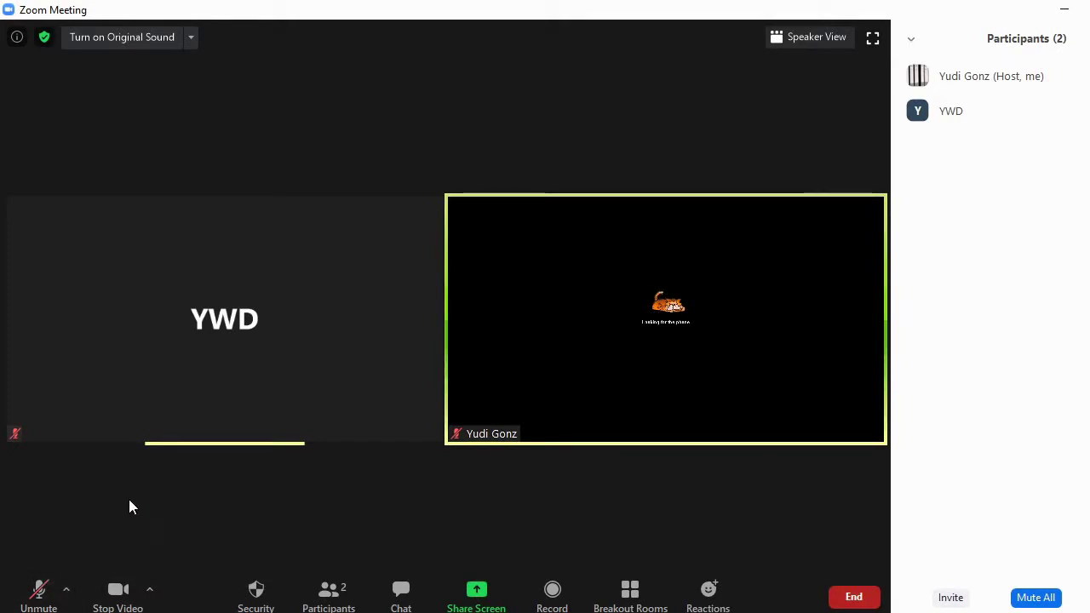
left_click(39, 593)
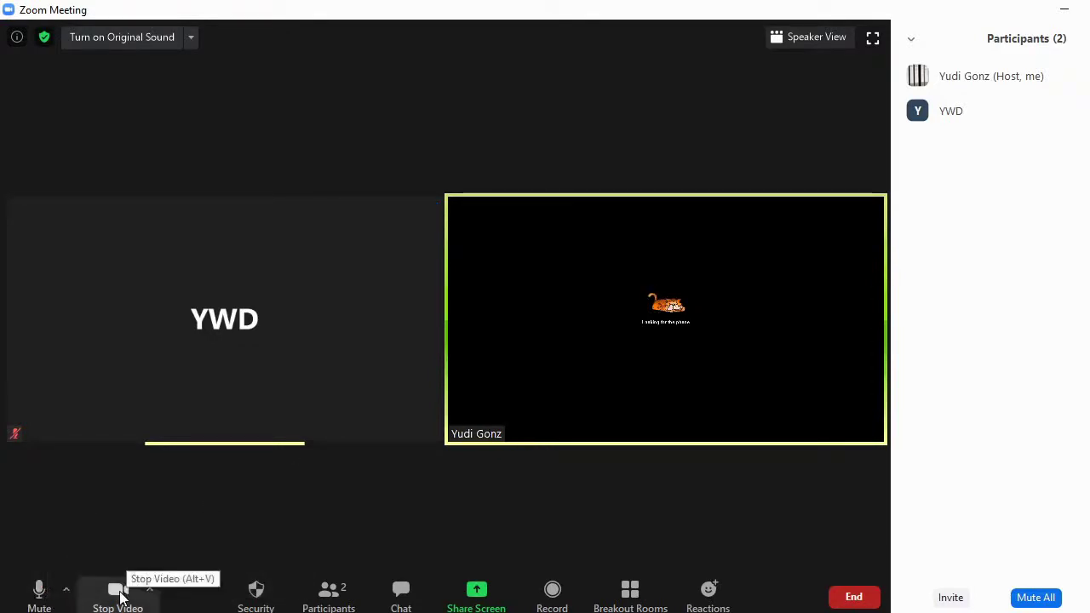
left_click(118, 593)
left_click(120, 595)
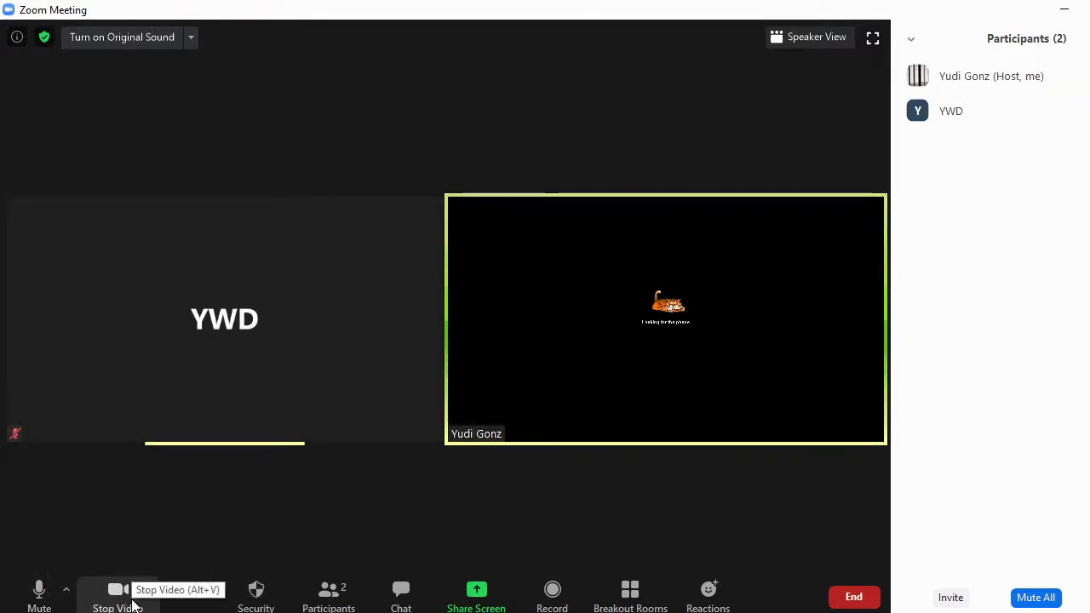
left_click(258, 594)
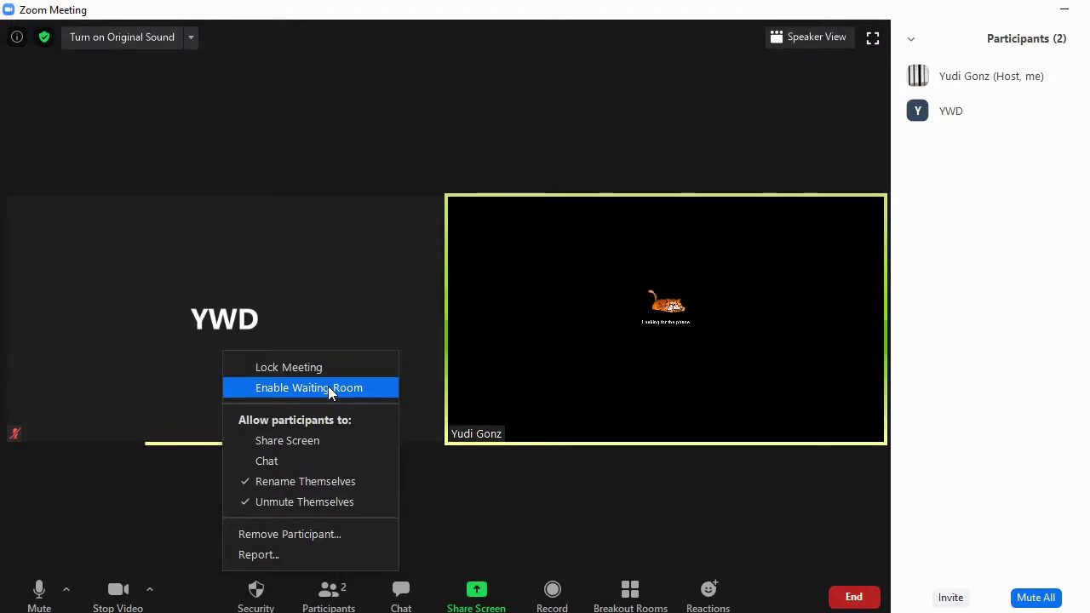
Turn on the waiting room and move the other participant into it.
left_click(331, 392)
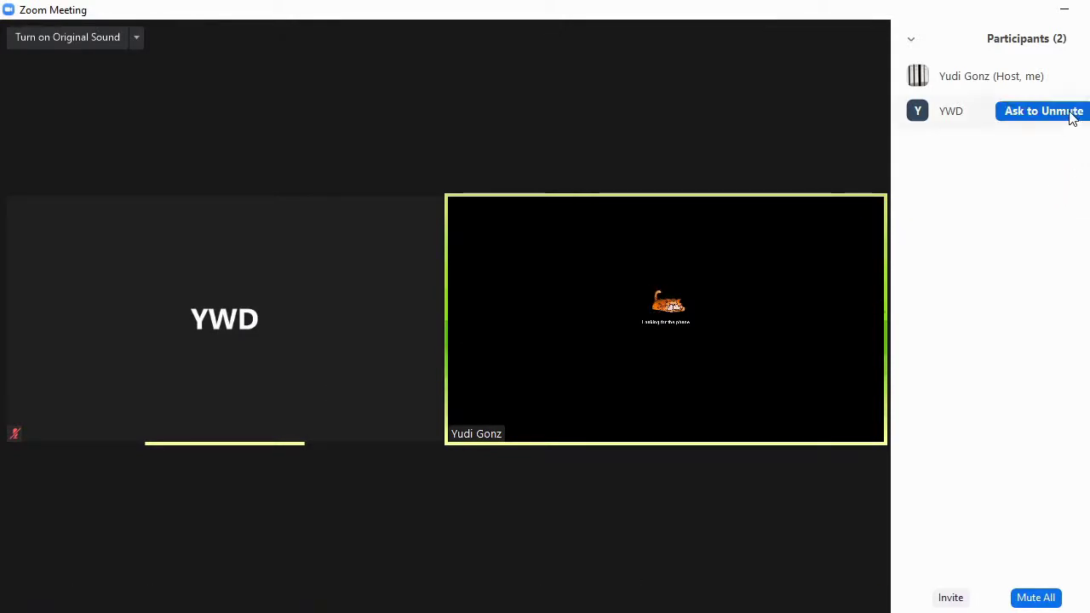
left_click(1081, 112)
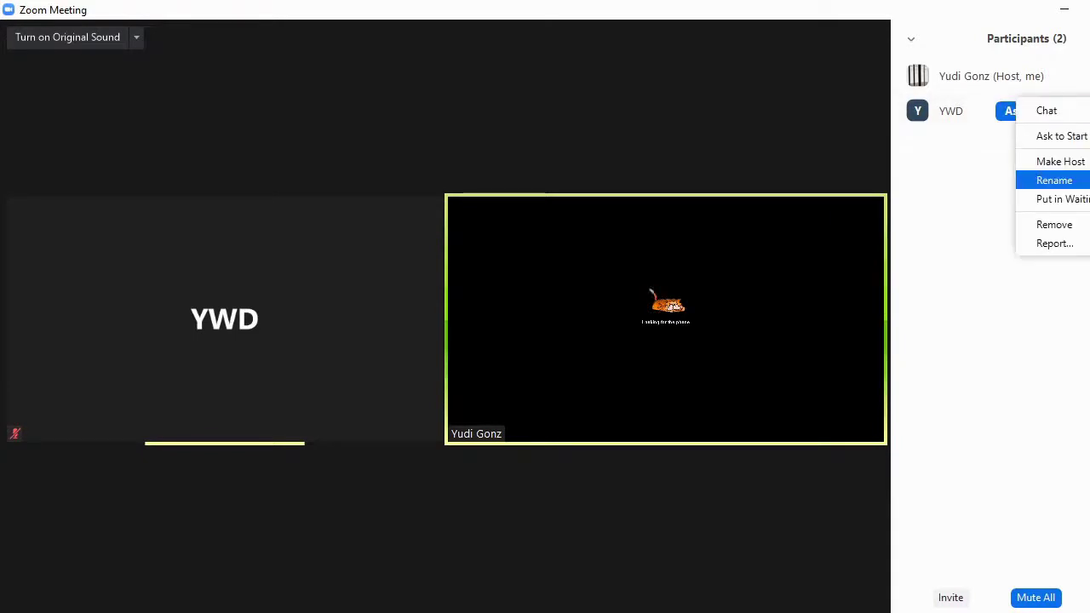
left_click(1072, 199)
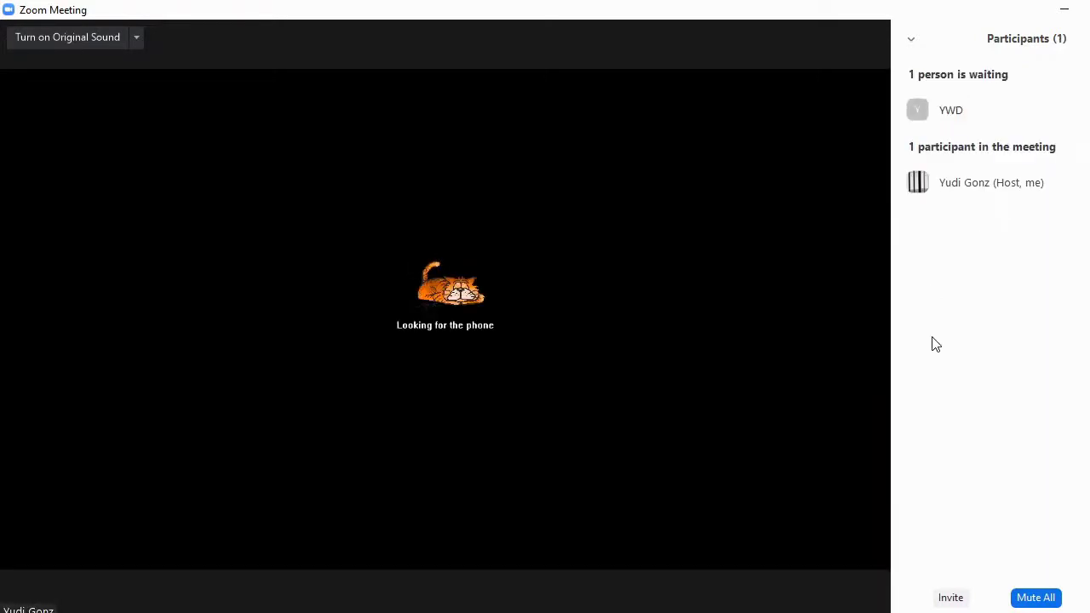
Admit the waiting participant back into the meeting.
mouse_move(985, 117)
mouse_move(1046, 111)
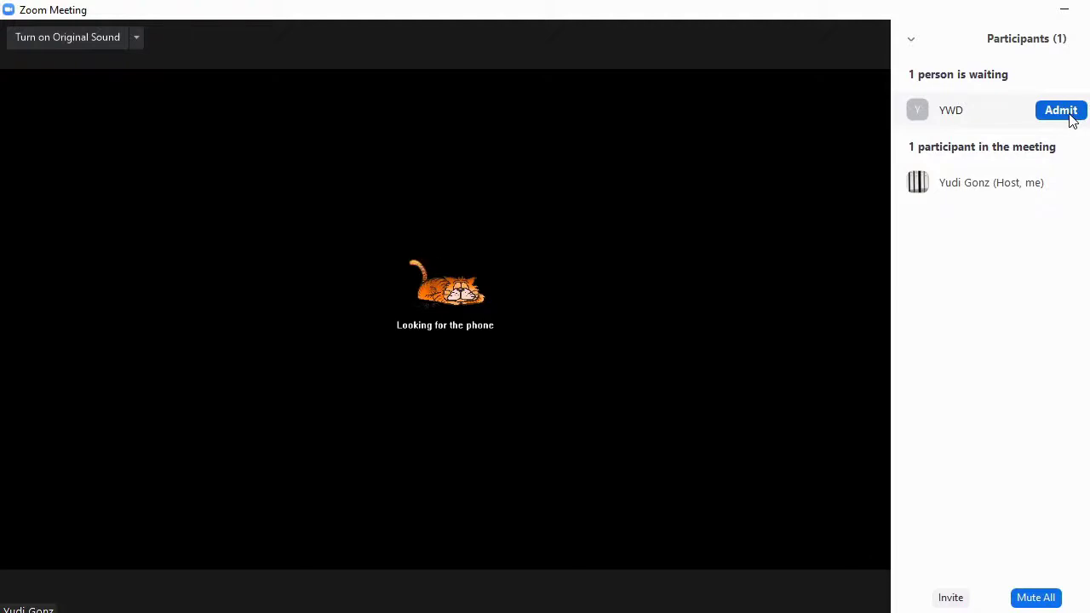
left_click(1072, 118)
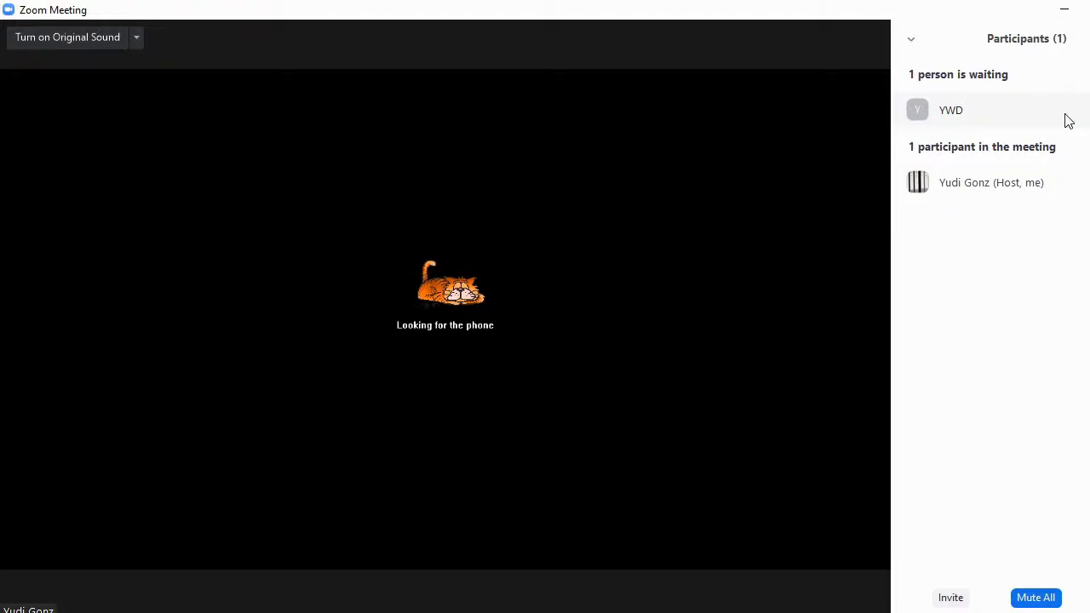
mouse_move(757, 284)
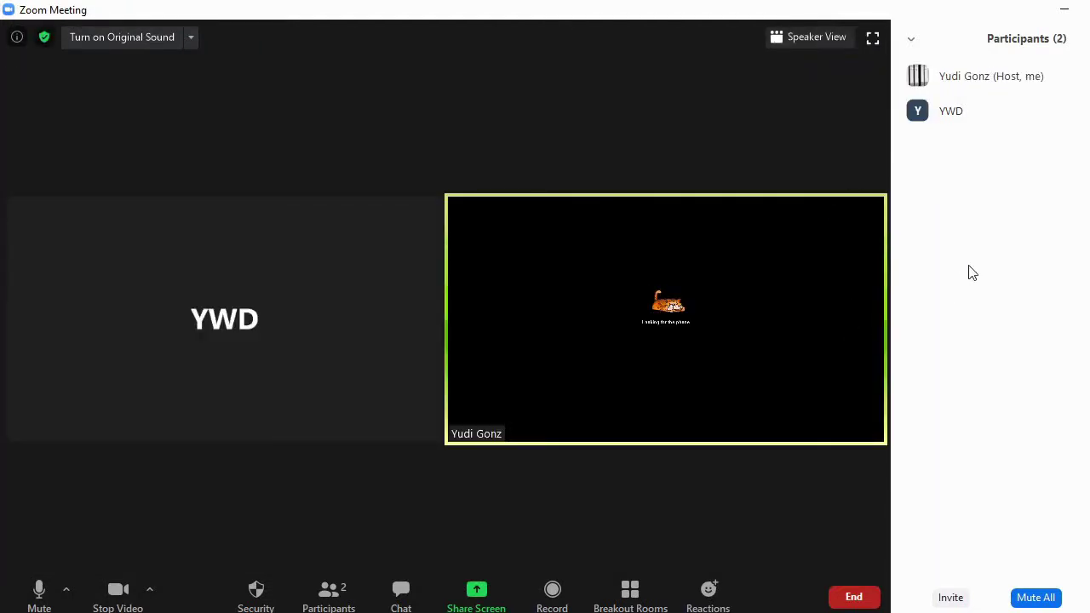
Enable Share Screen for participants under Security, then bring up the group chat panel.
mouse_move(975, 129)
left_click(255, 593)
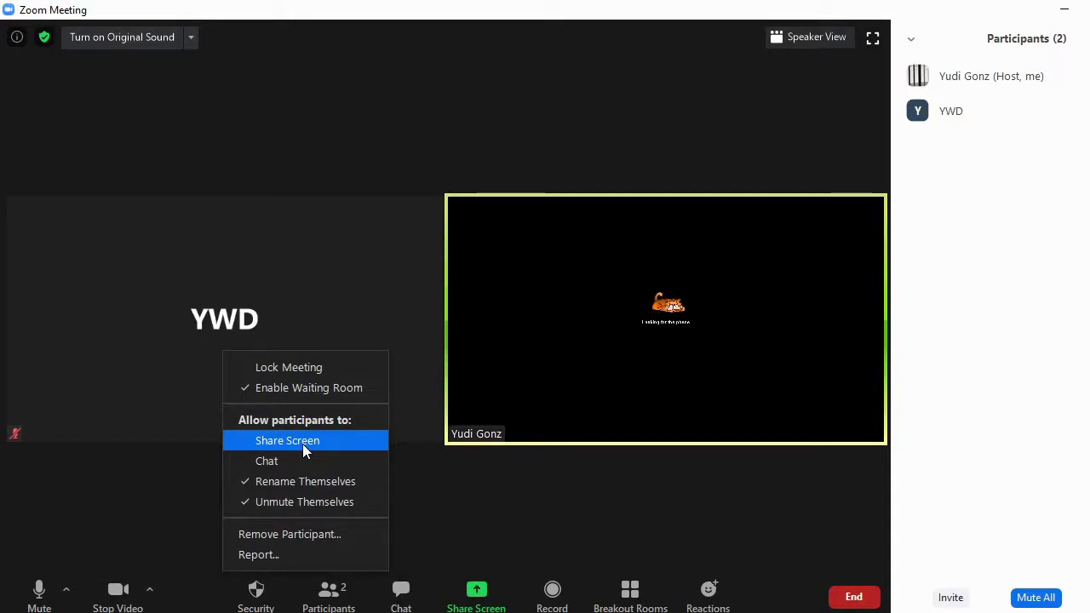
left_click(303, 442)
left_click(258, 599)
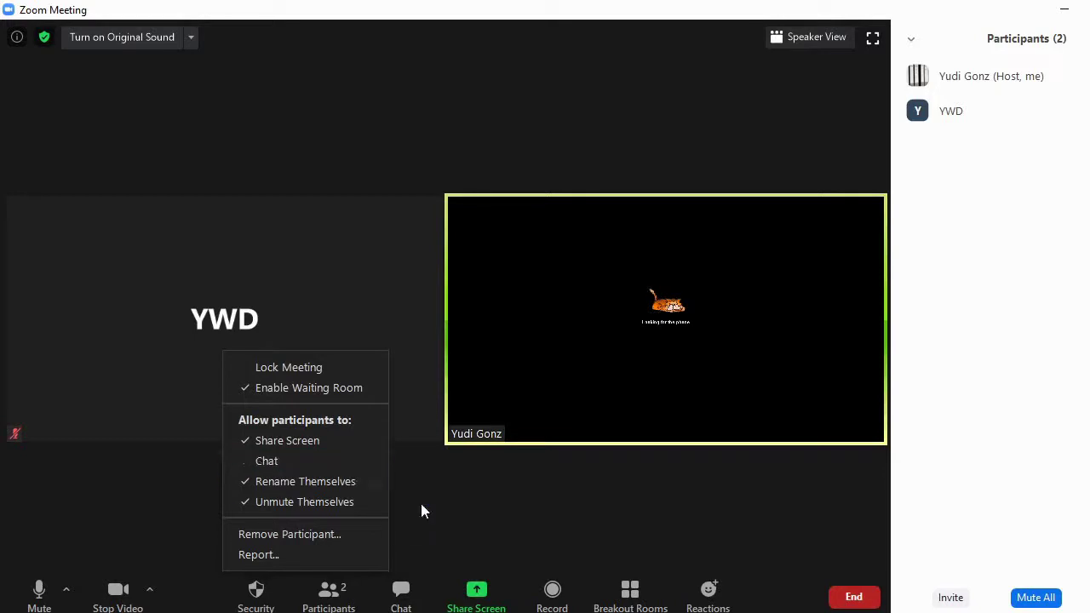
left_click(447, 509)
left_click(401, 593)
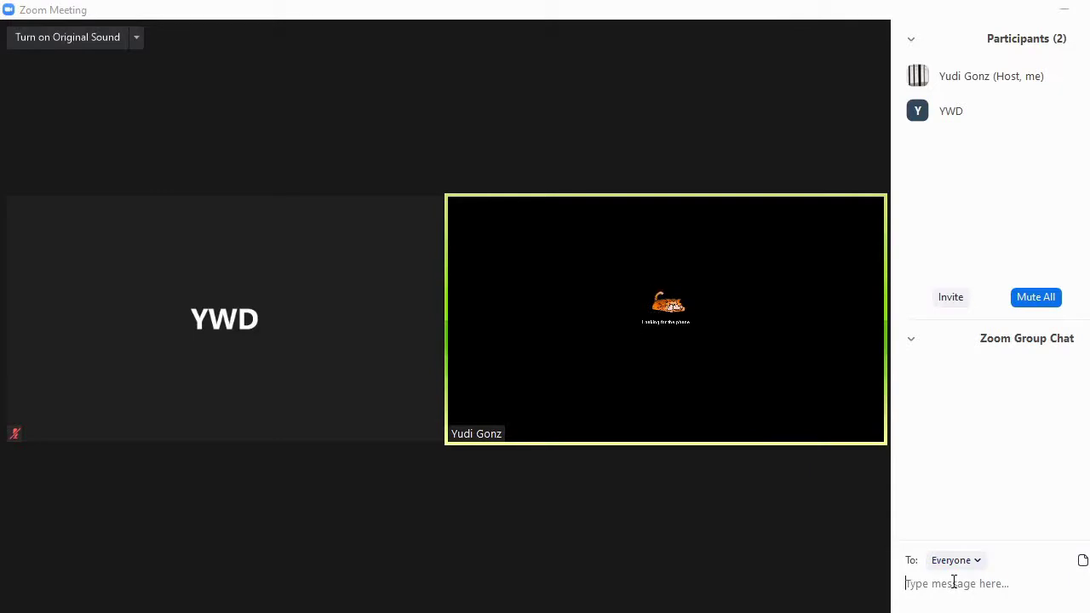
Glance at the chat recipient list, then check Chat under Security's Allow participants to.
left_click(983, 566)
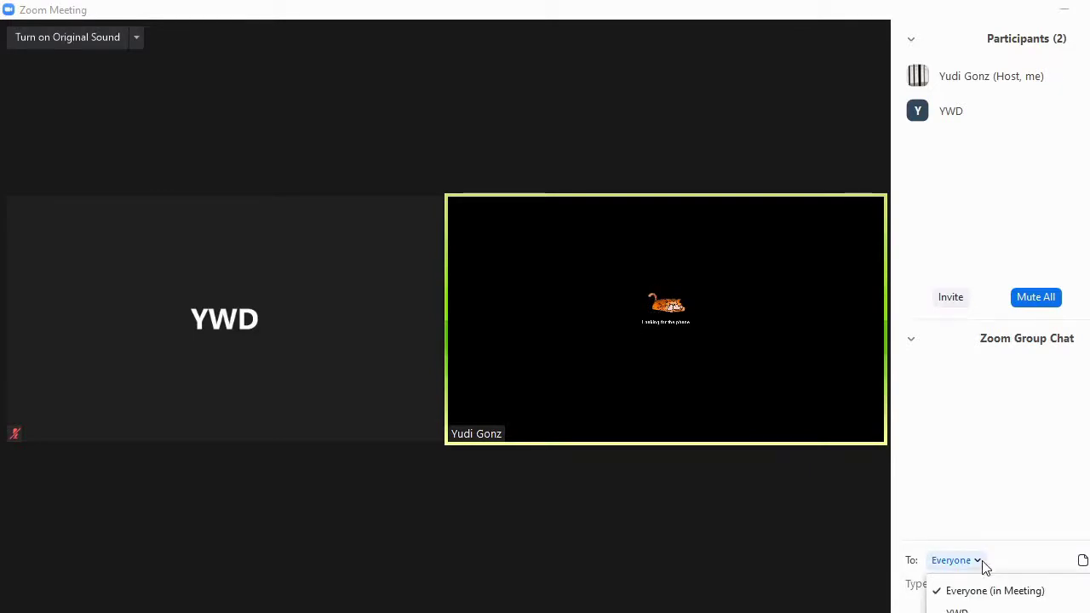
left_click(989, 487)
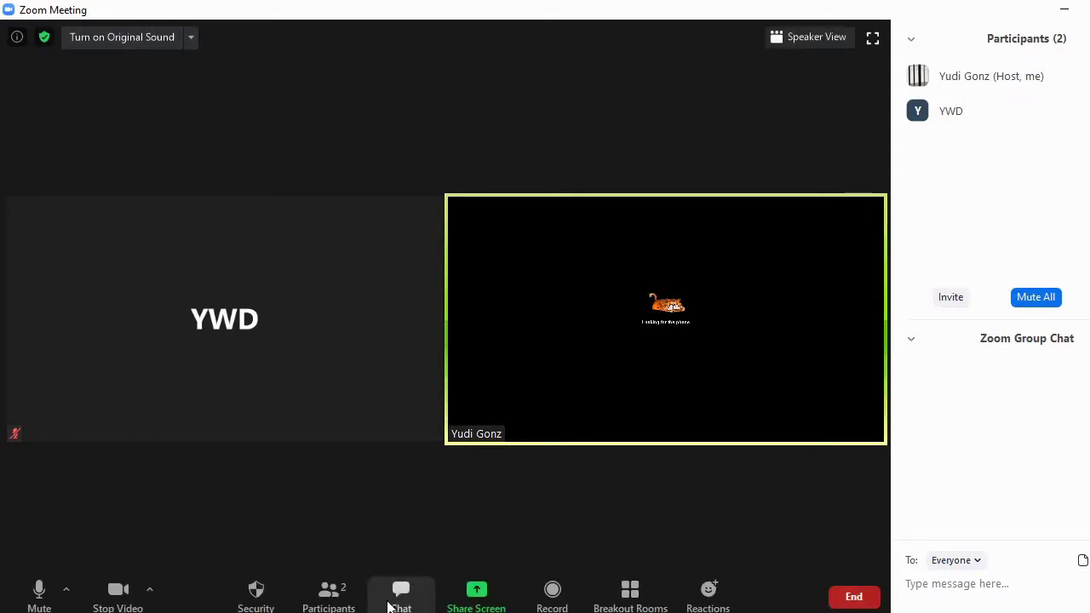
left_click(257, 586)
left_click(304, 464)
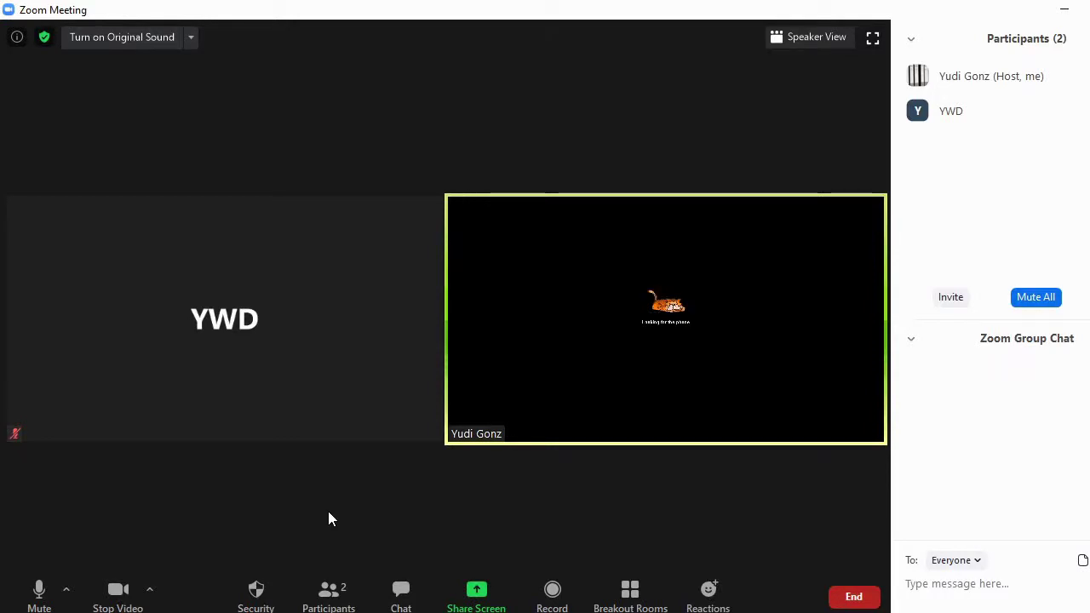
left_click(254, 600)
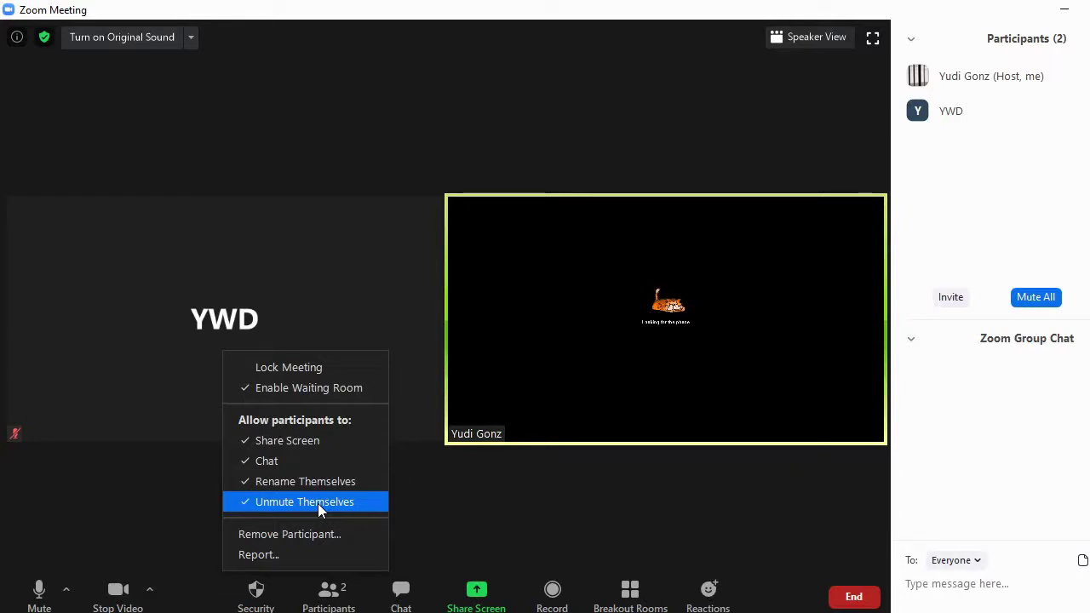
Start Security > Remove Participant, then cancel with Esc so both attendees stay.
left_click(317, 503)
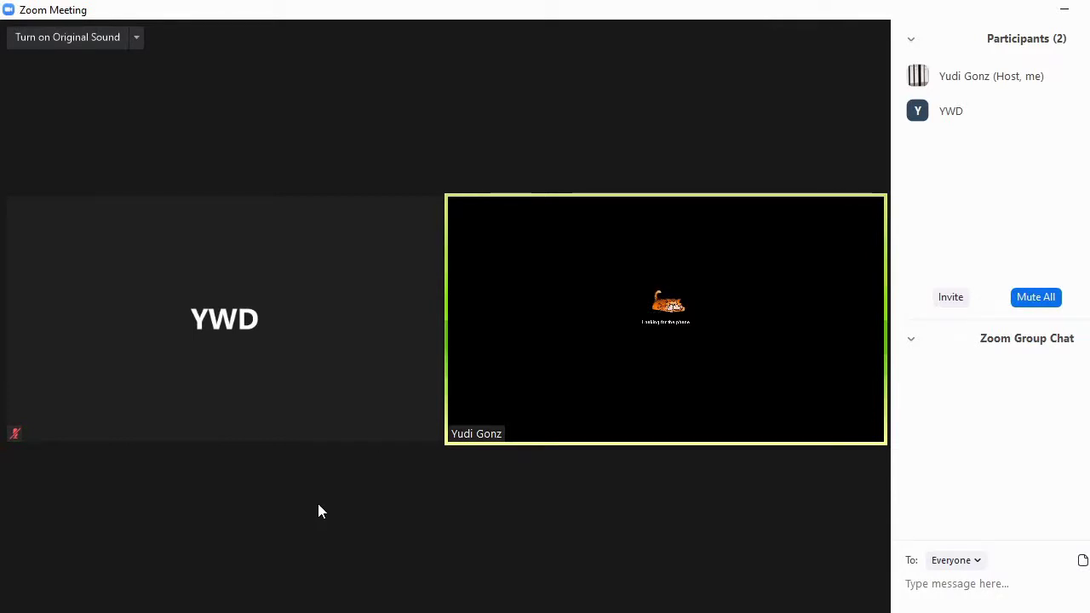
left_click(255, 590)
left_click(314, 508)
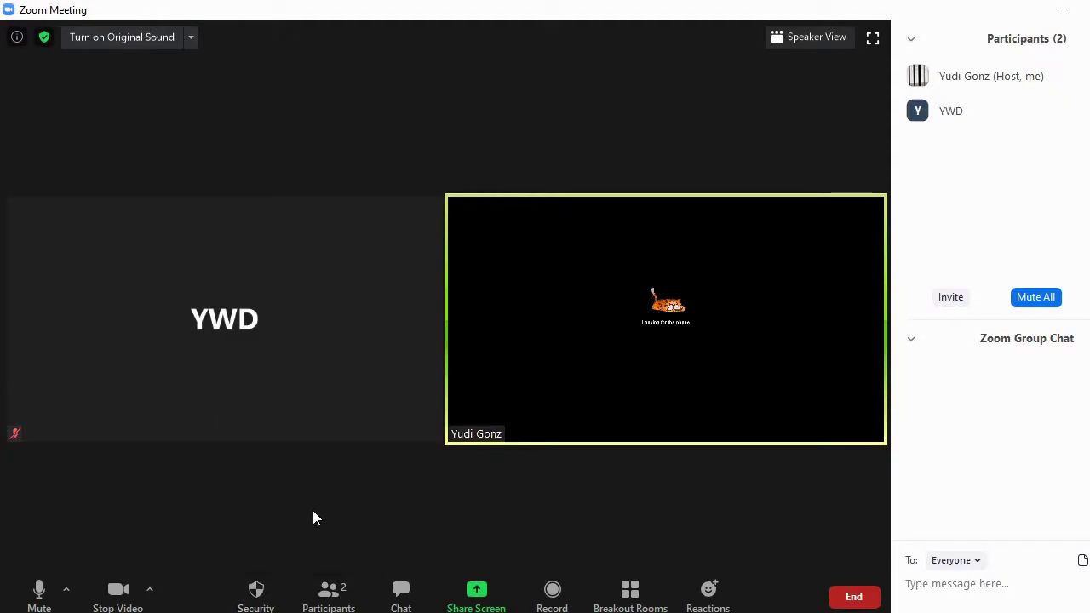
left_click(255, 590)
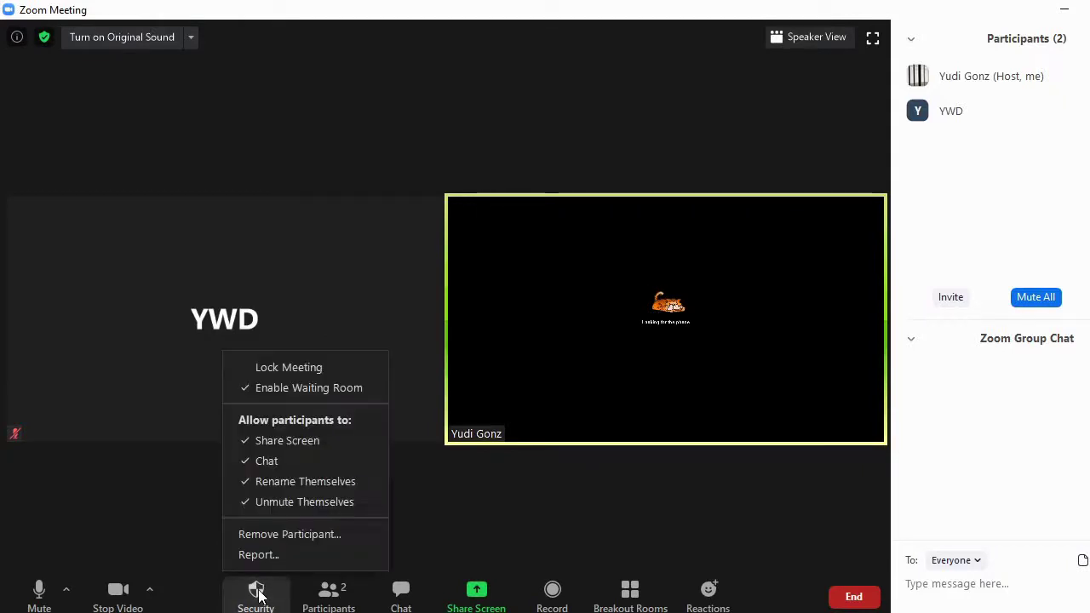
left_click(308, 537)
key("Escape")
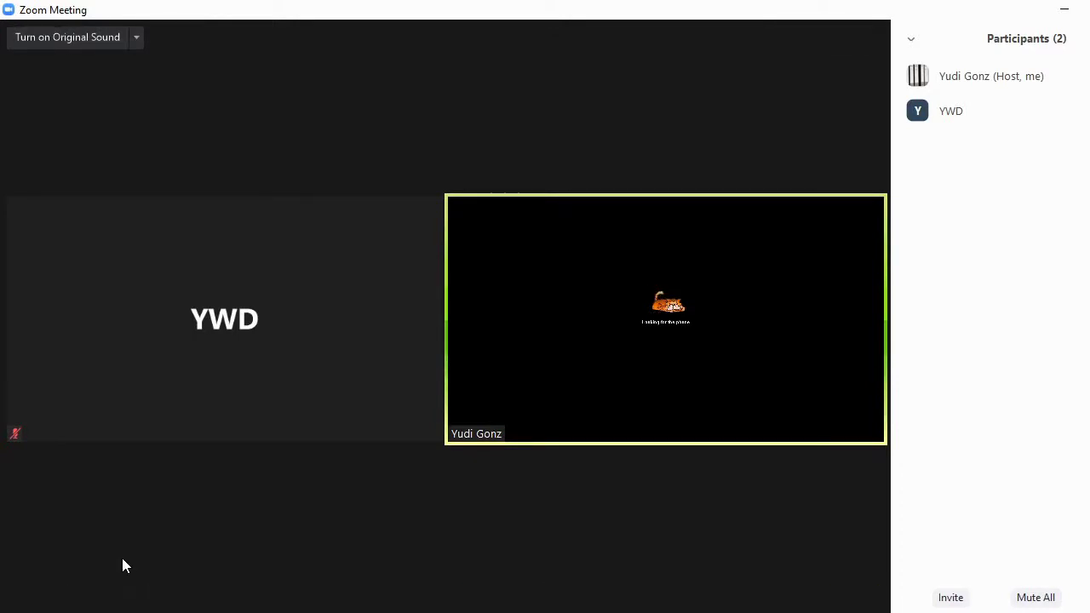
Send the greeting "Selamat Siang Semua" to Everyone in the group chat.
mouse_move(311, 511)
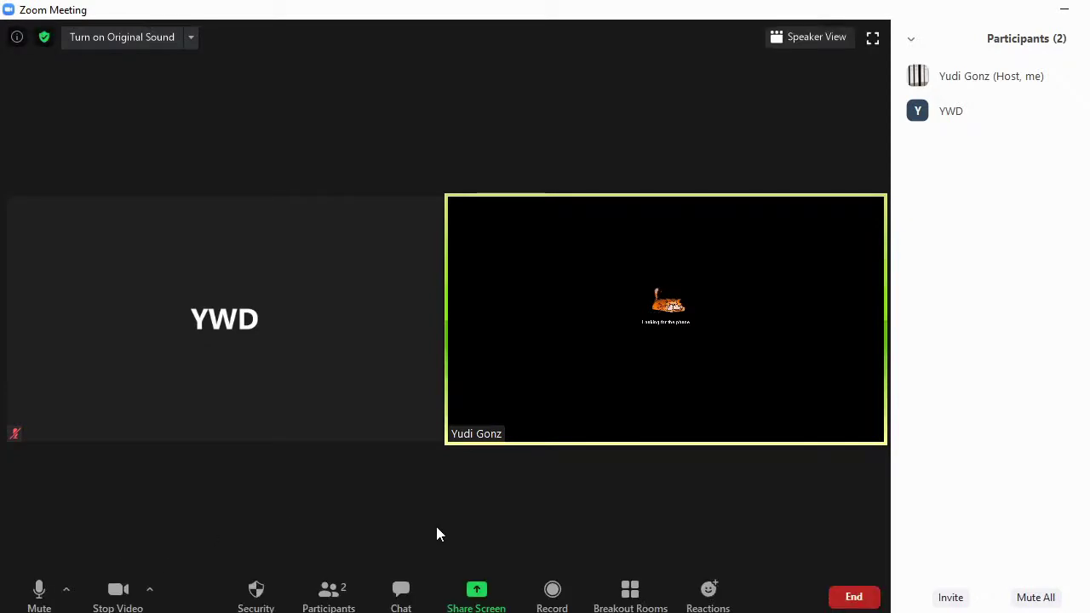
left_click(402, 594)
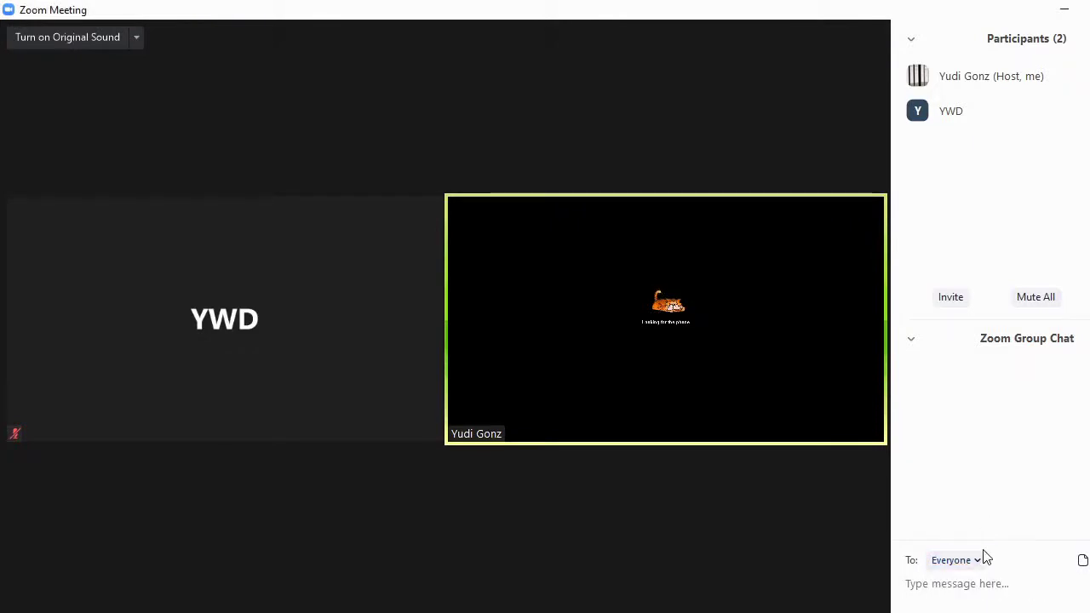
left_click(977, 561)
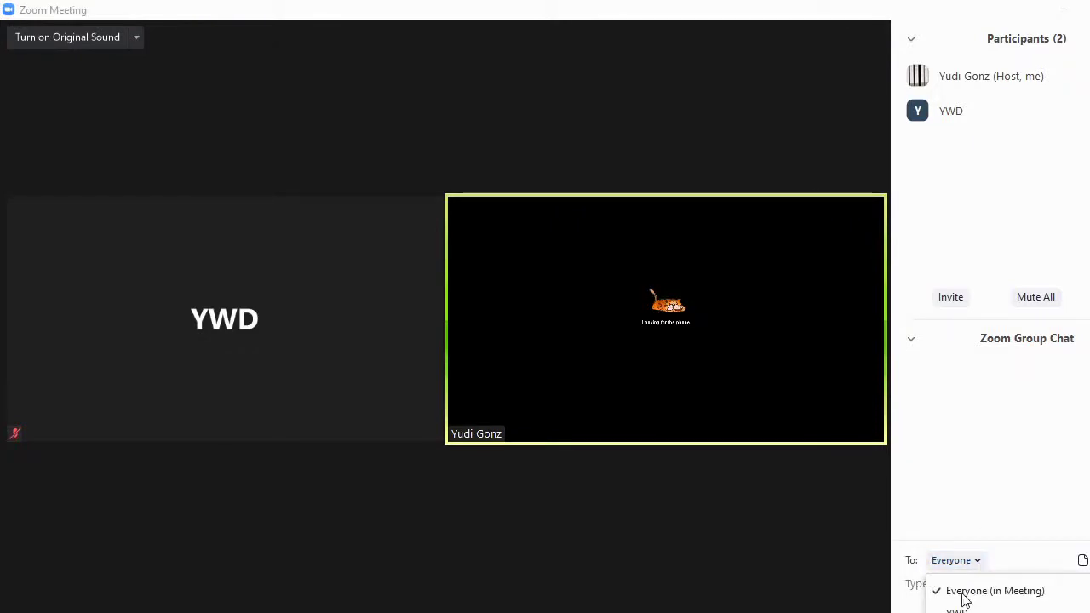
left_click(970, 591)
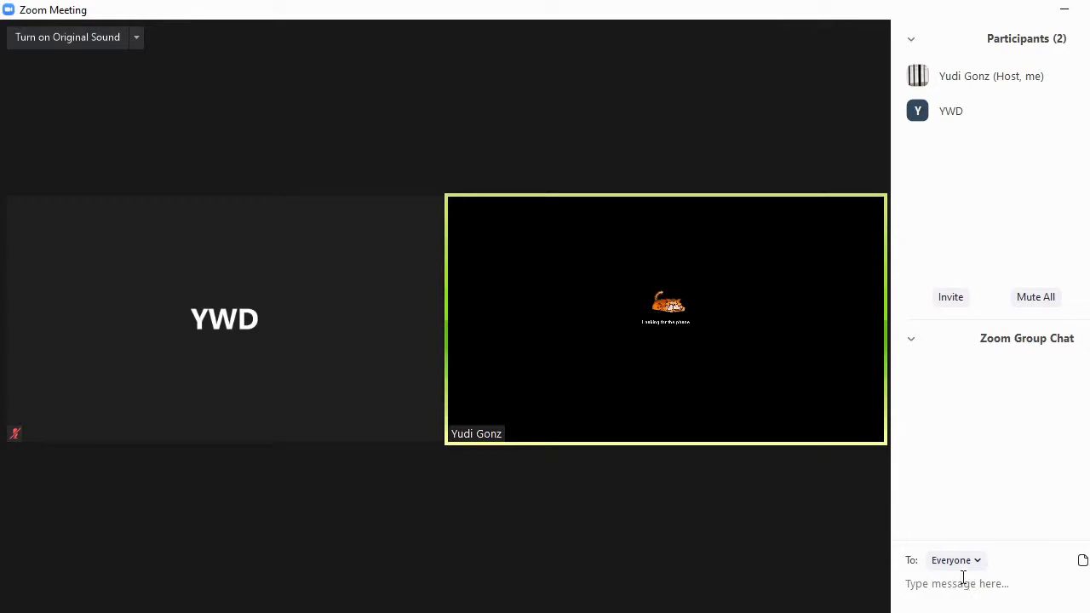
left_click(963, 579)
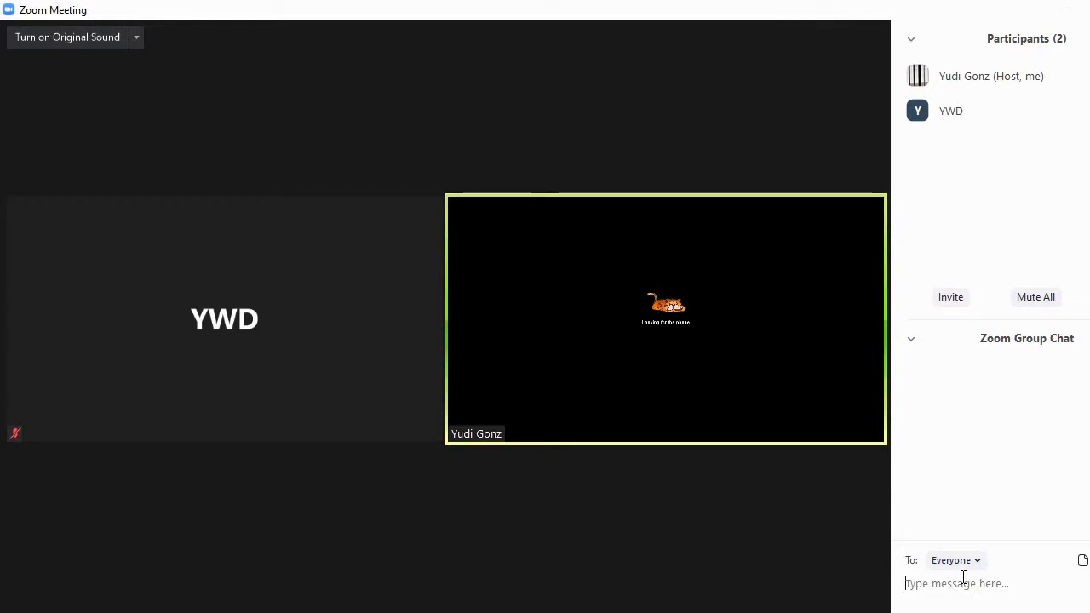
type("Selamat")
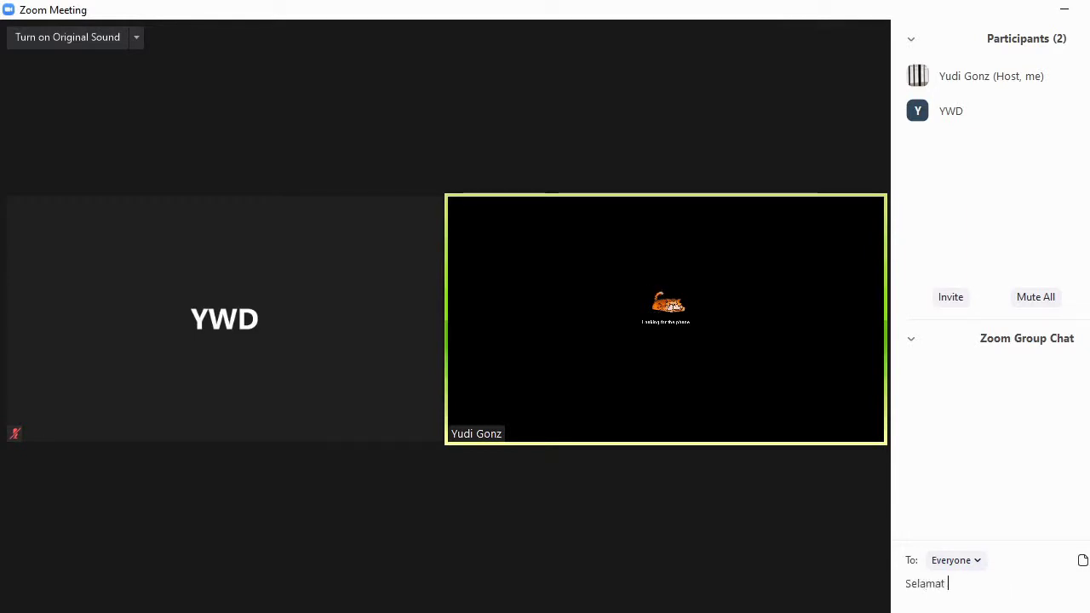
type(" Siang Sm")
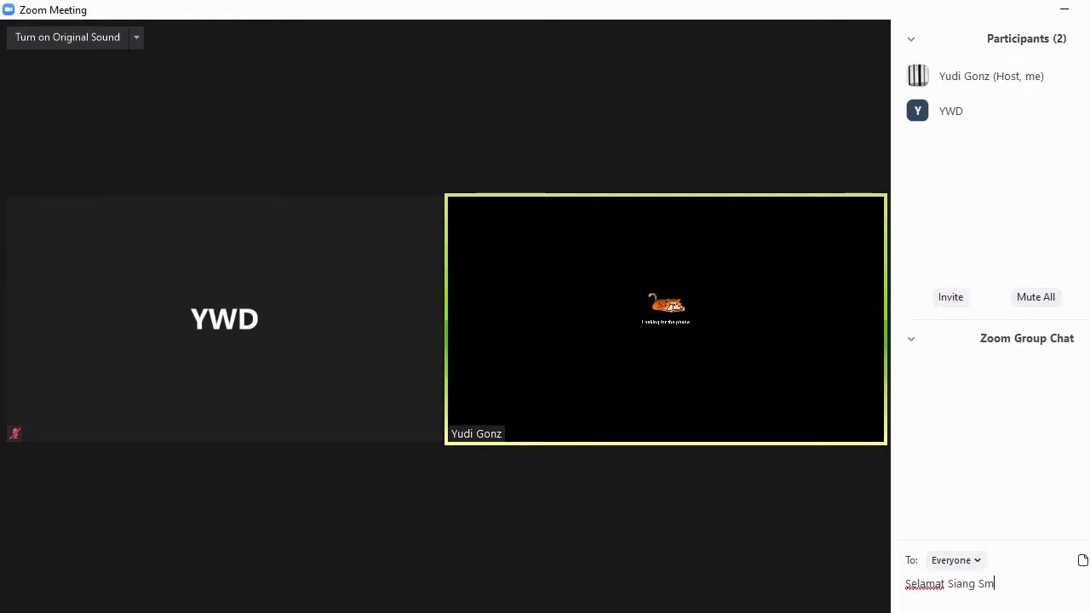
key("BackSpace")
type("emua")
key("Return")
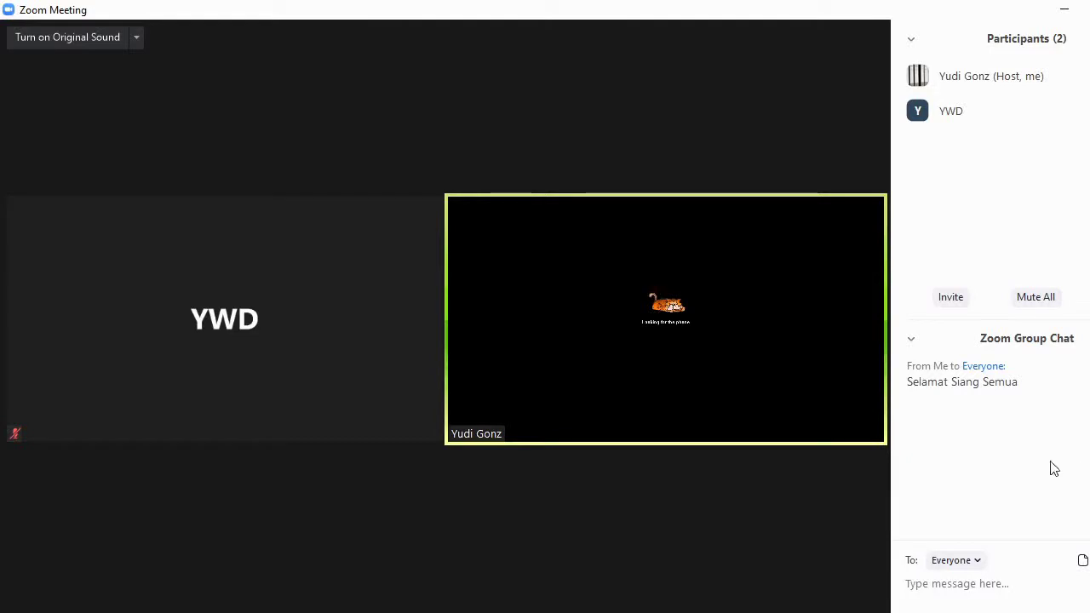
Send "Hai morning" privately to the other participant.
left_click(981, 566)
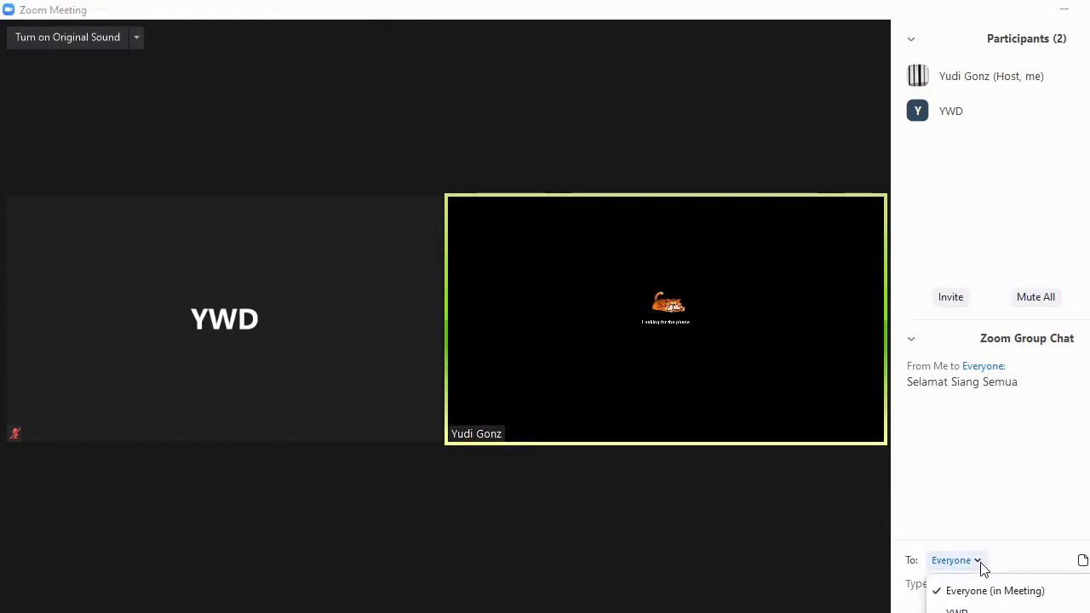
left_click(958, 611)
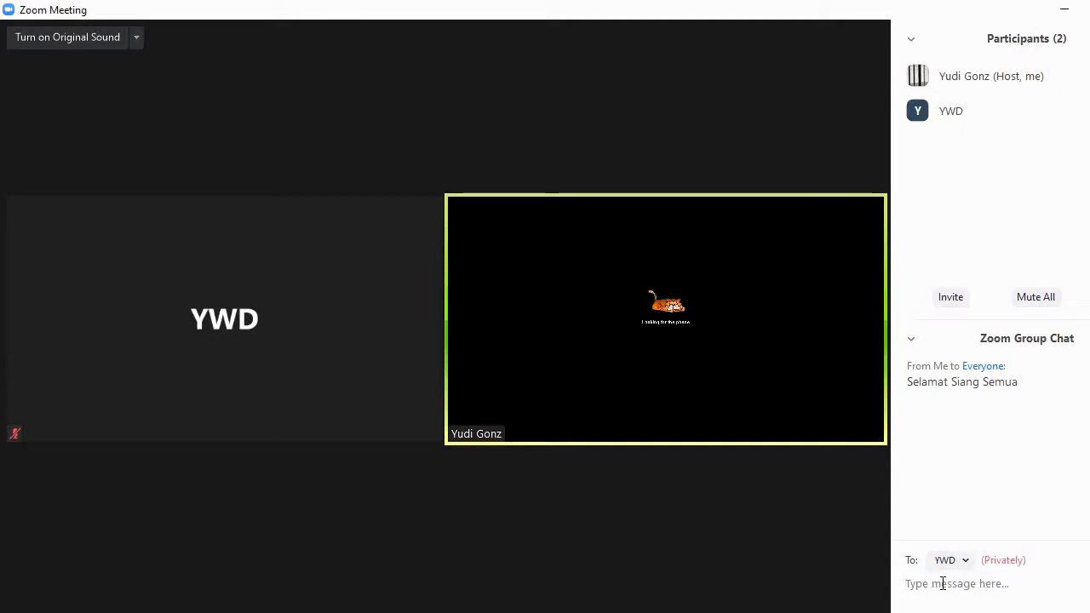
type("Ha")
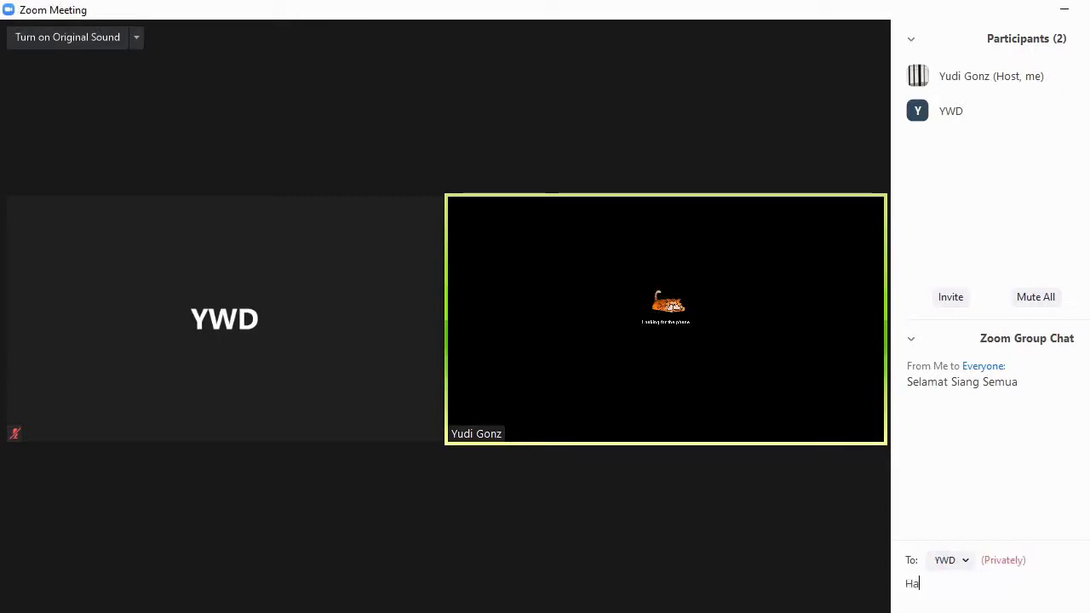
type("i morning")
key("Return")
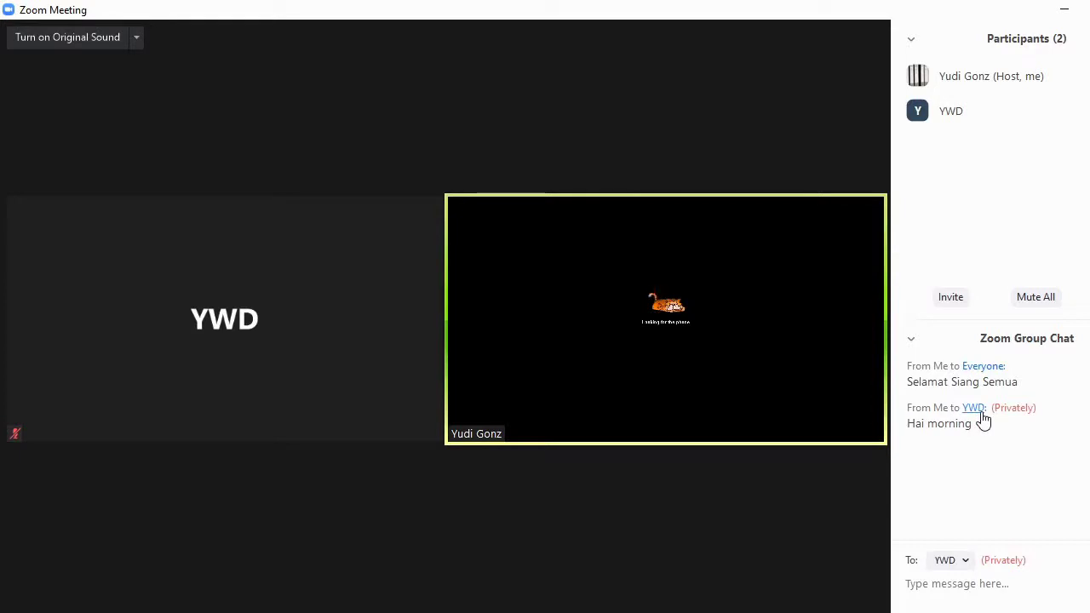
left_click(910, 339)
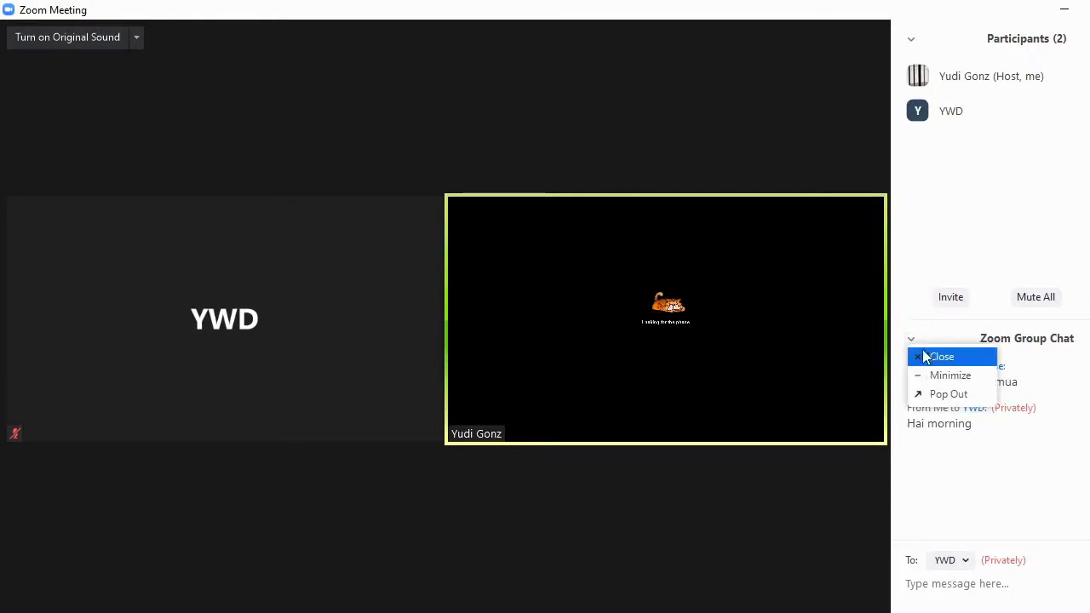
Close the chat panel and send a clapping hands reaction from Reactions.
left_click(932, 361)
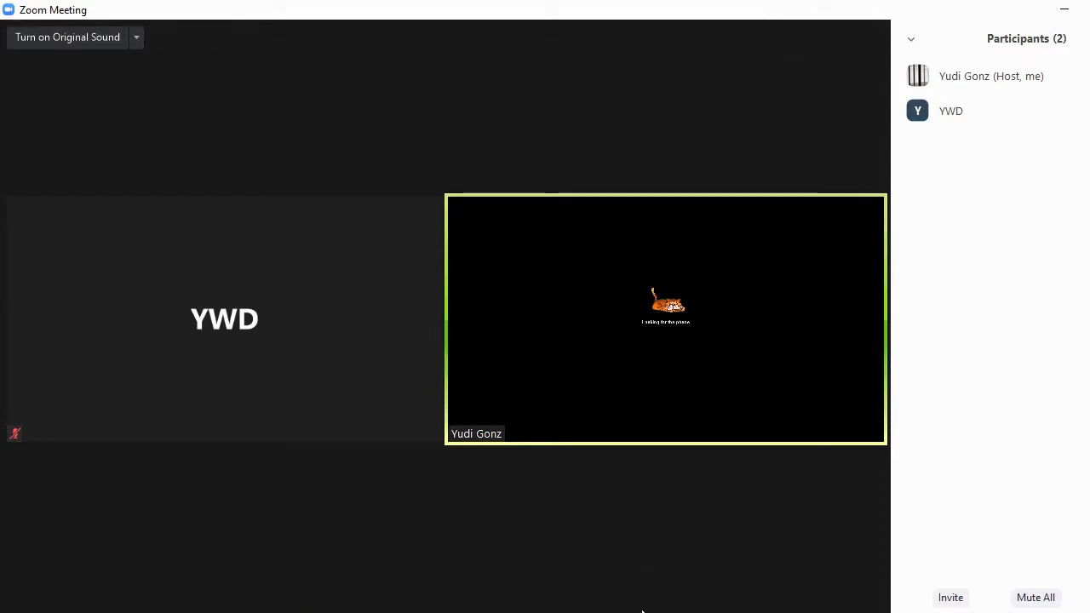
mouse_move(637, 567)
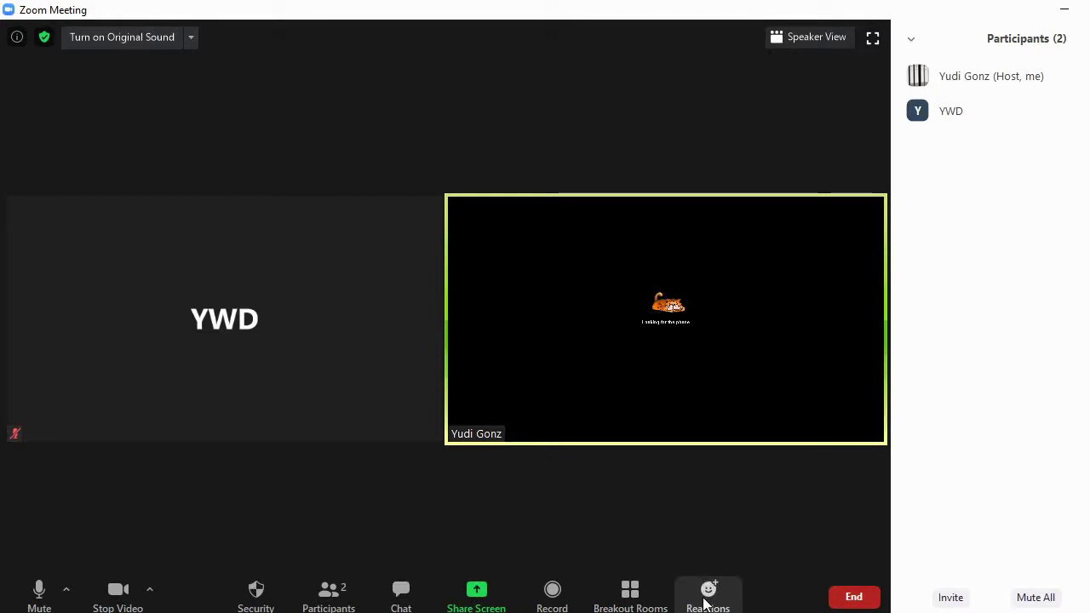
left_click(705, 601)
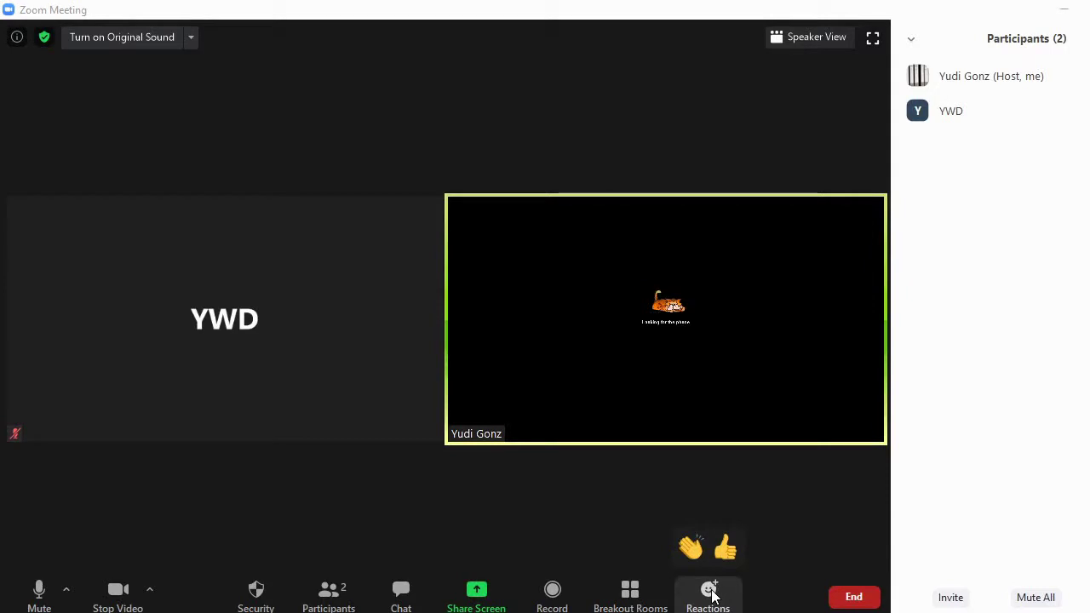
left_click(690, 547)
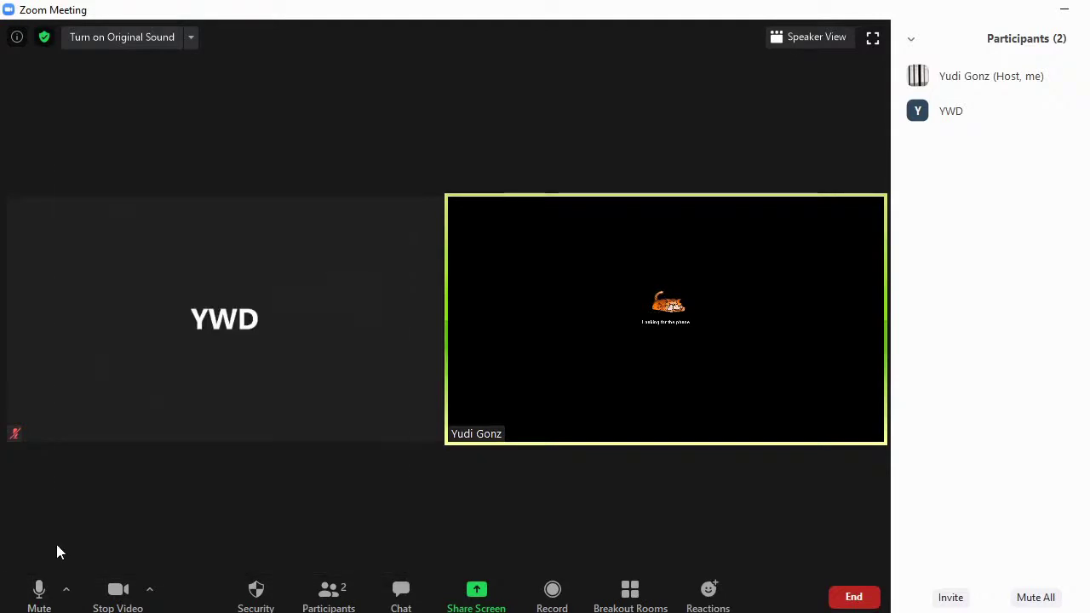
left_click(67, 591)
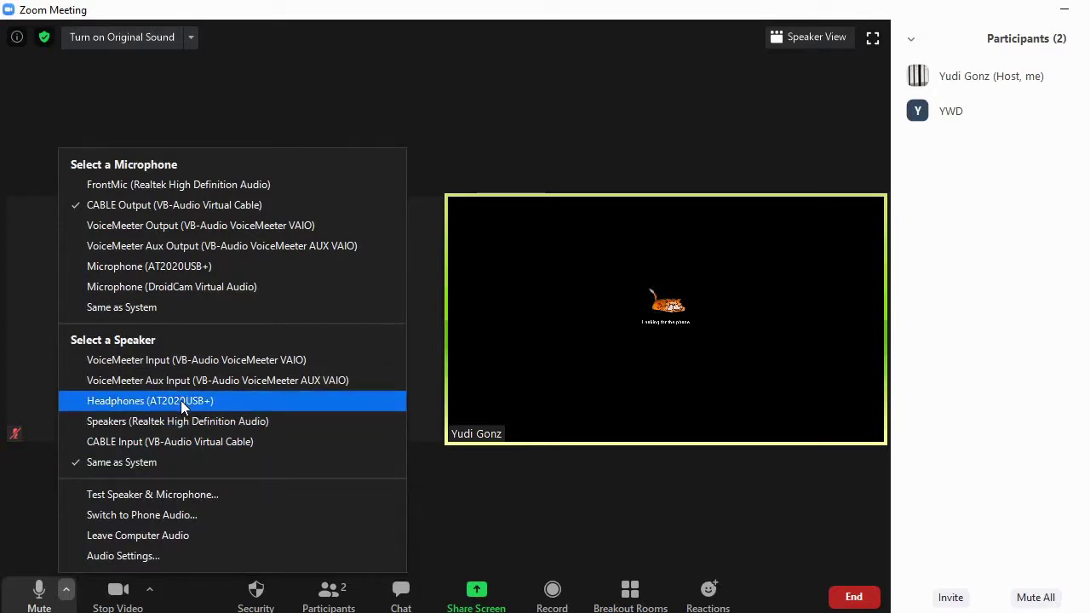
left_click(145, 558)
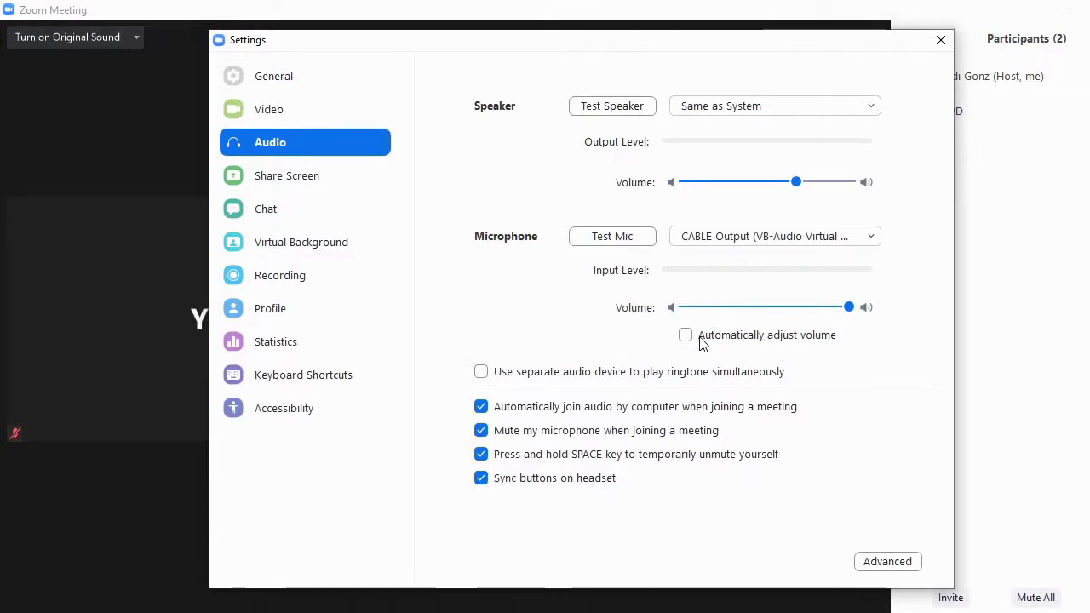
left_click(894, 568)
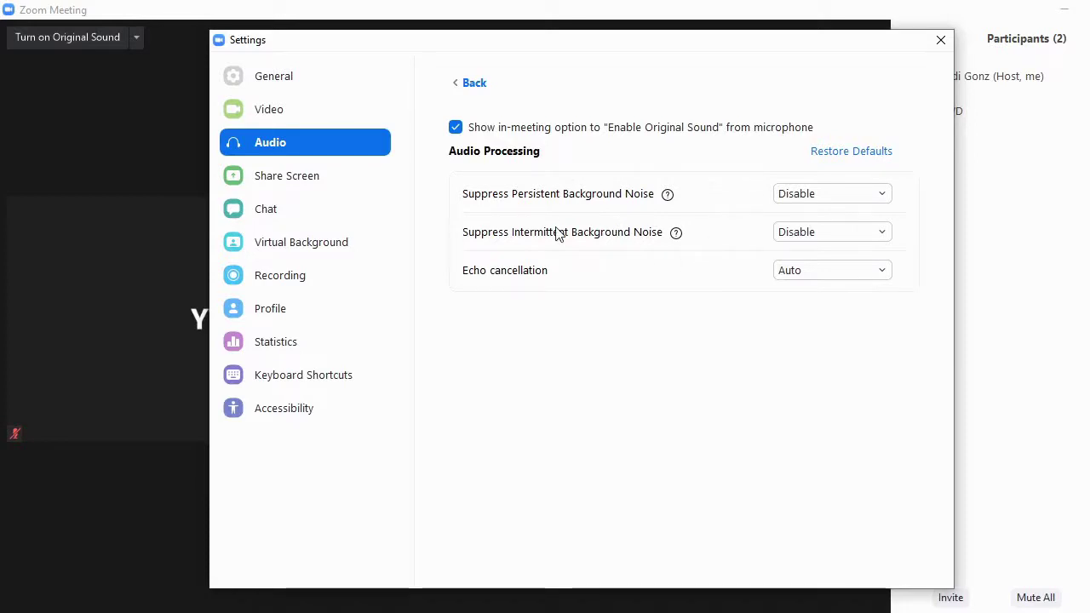
left_click(939, 42)
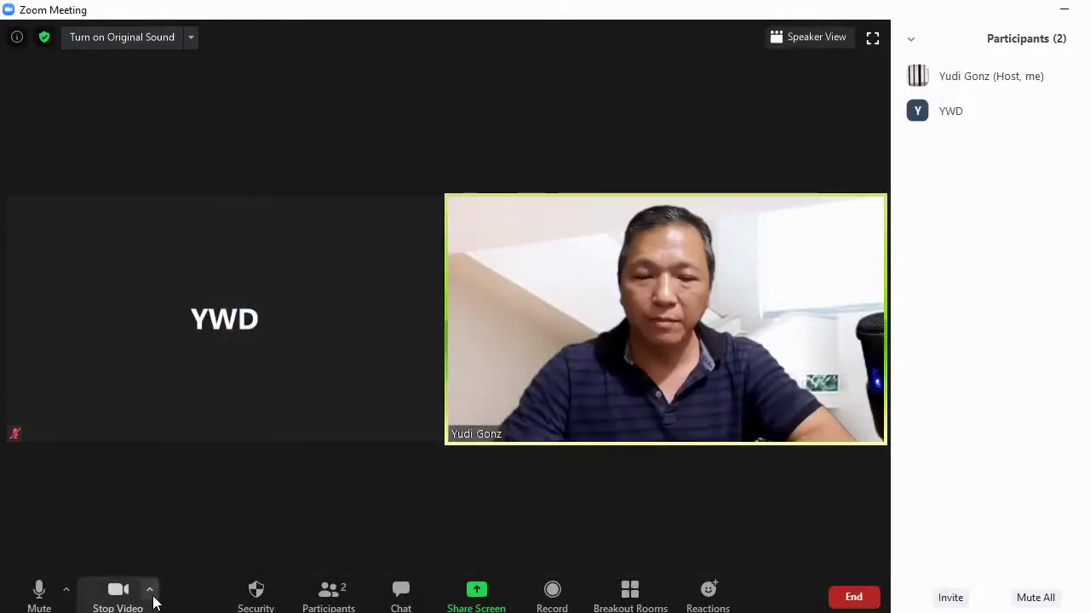
Open the camera selection menu from the caret beside Stop Video.
left_click(153, 596)
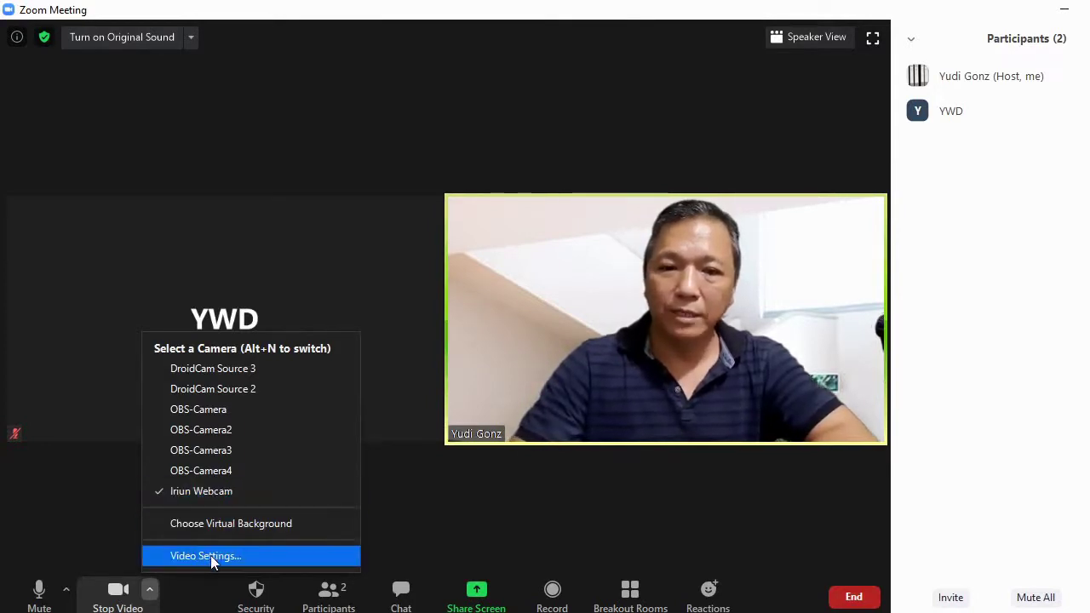
Open Video Settings, ending with Mirror my video off and Touch up my appearance on.
left_click(233, 555)
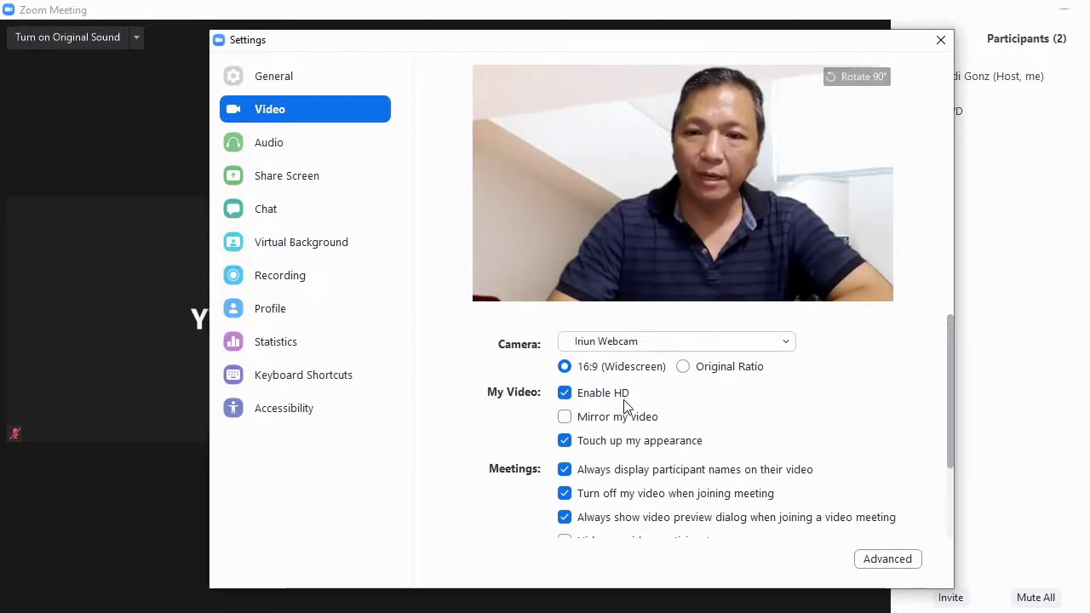
left_click(564, 417)
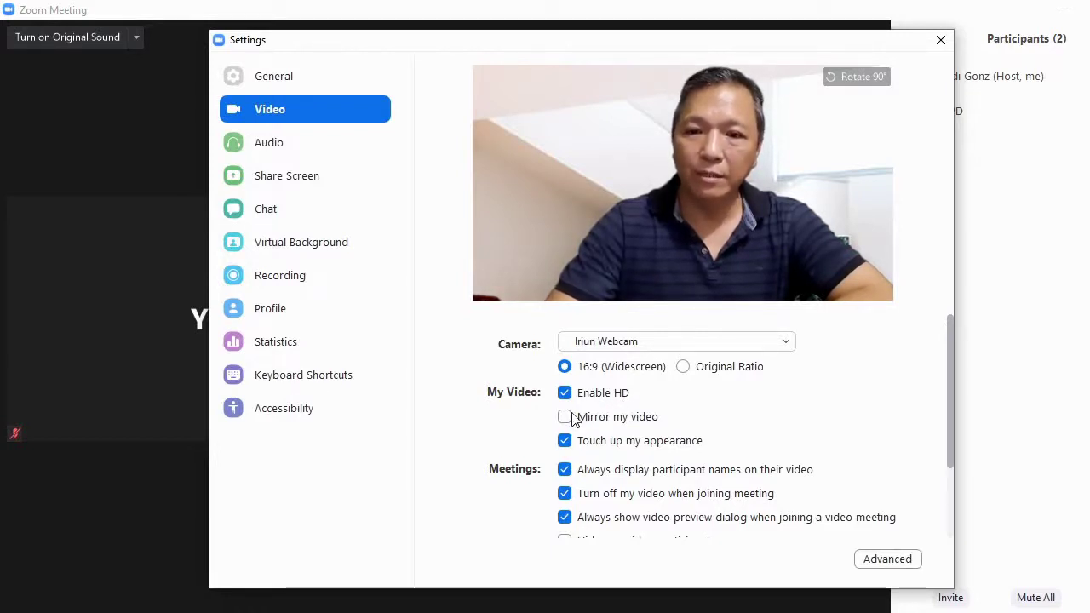
left_click(568, 417)
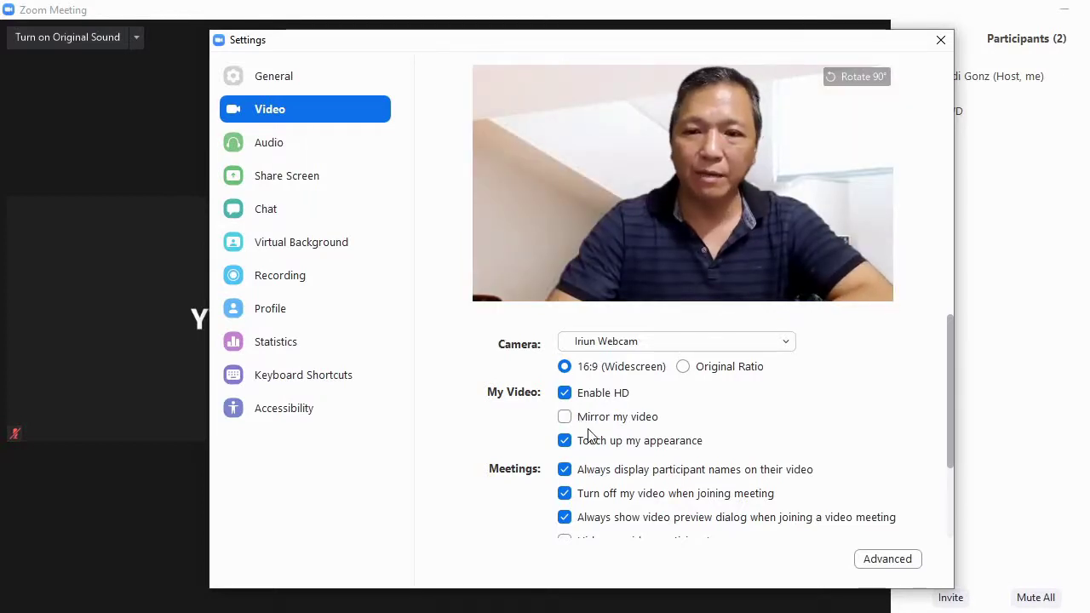
left_click(583, 448)
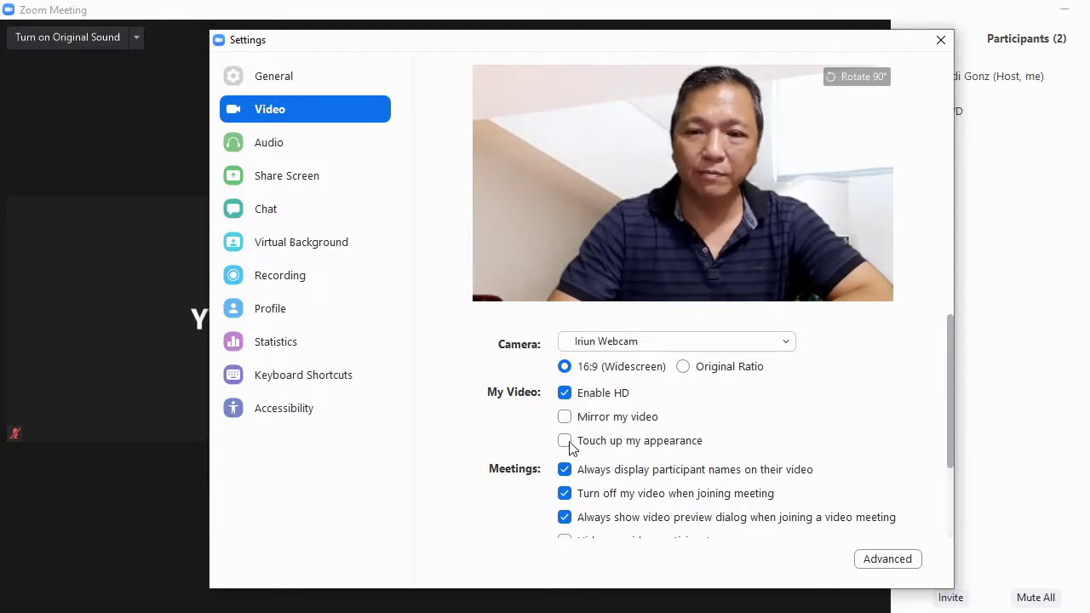
left_click(569, 448)
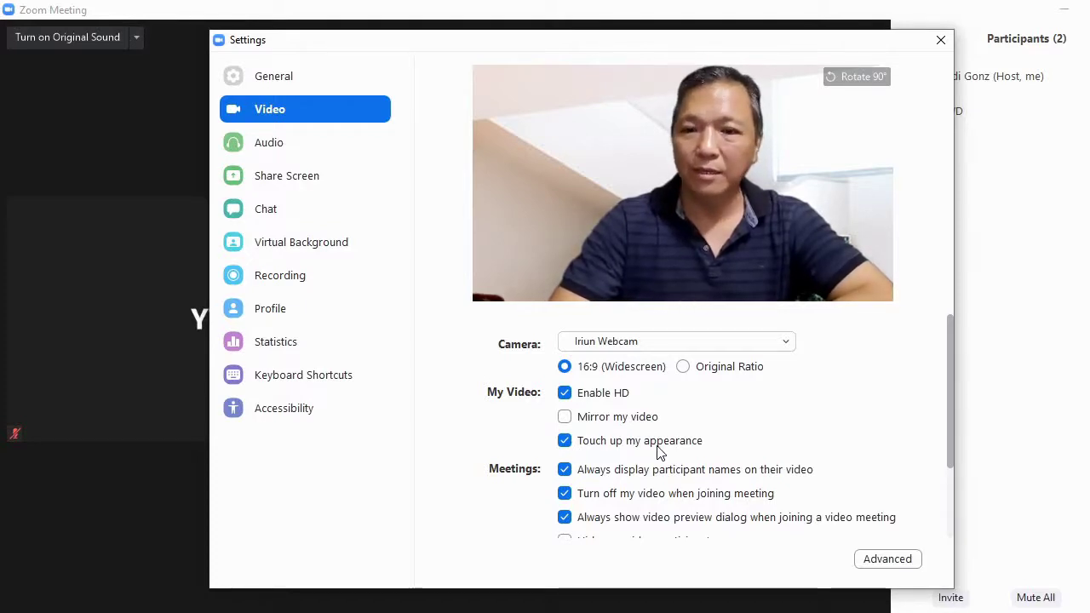
scroll(673, 430, "down", 3)
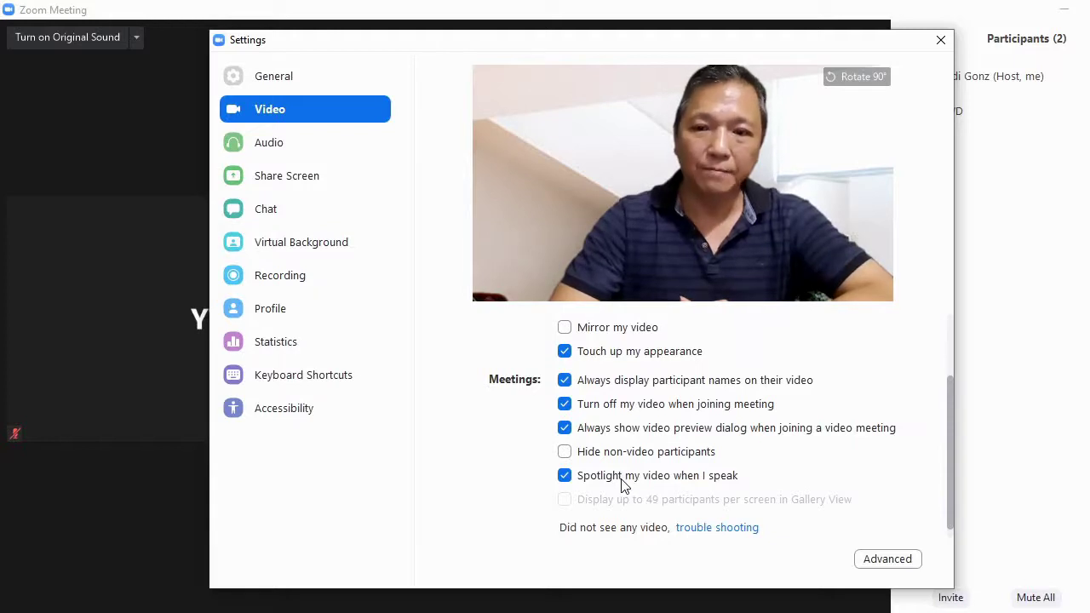
On the Virtual Background page, clear the background to None, then pick the glass-walled office photo.
left_click(366, 245)
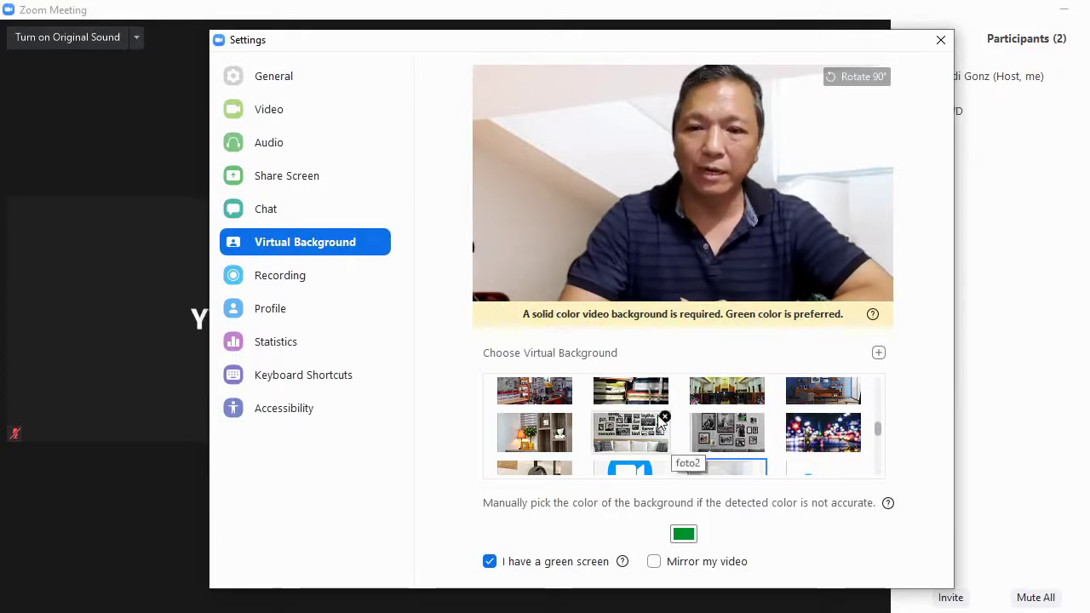
scroll(600, 387, "up", 2)
scroll(601, 388, "up", 5)
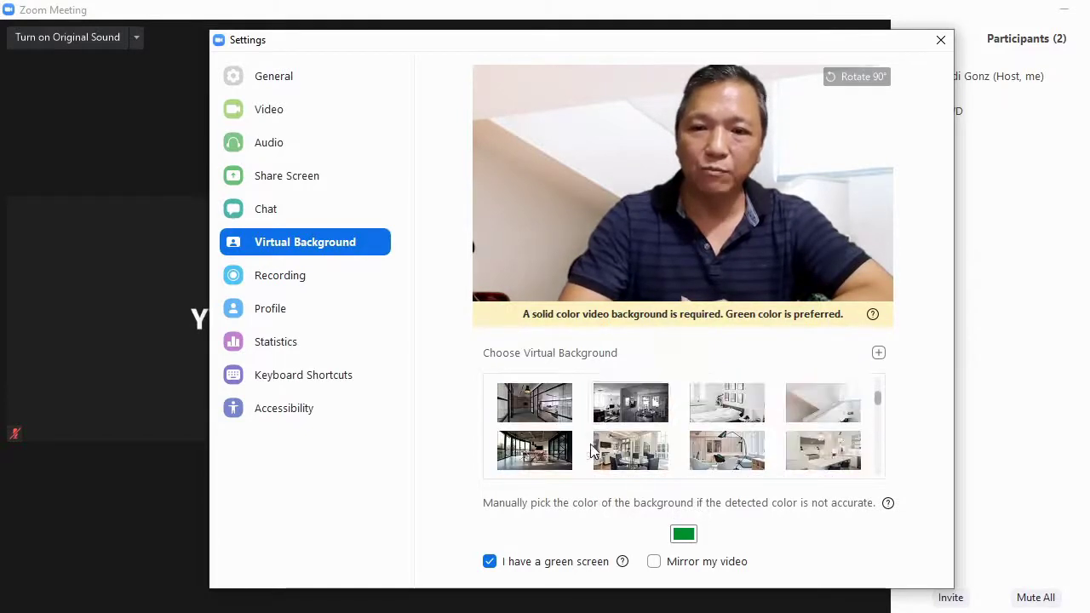
left_click(512, 394)
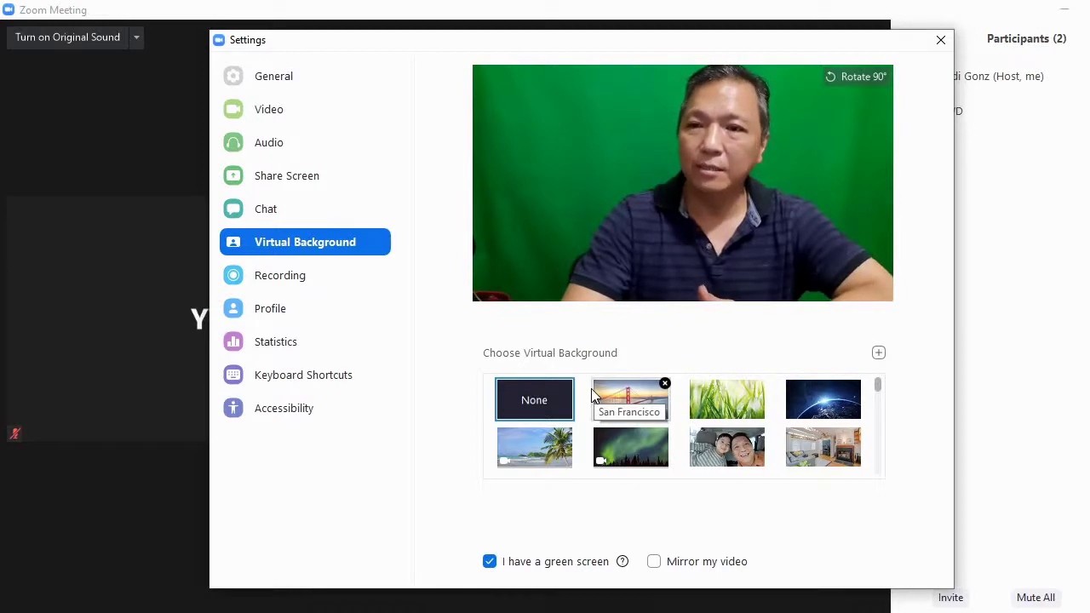
scroll(542, 418, "down", 2)
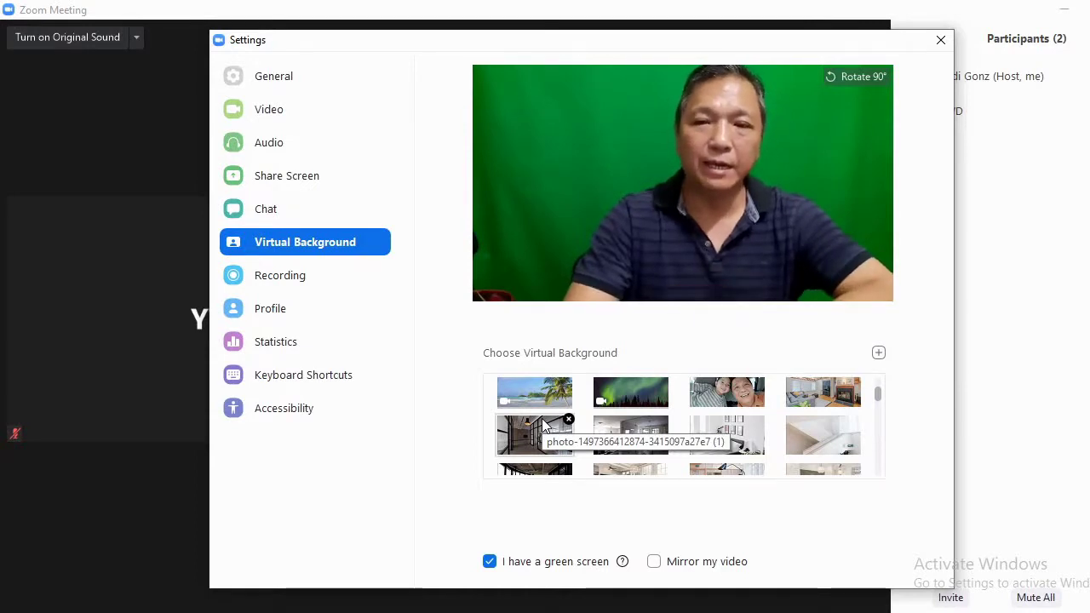
scroll(640, 468, "down", 4)
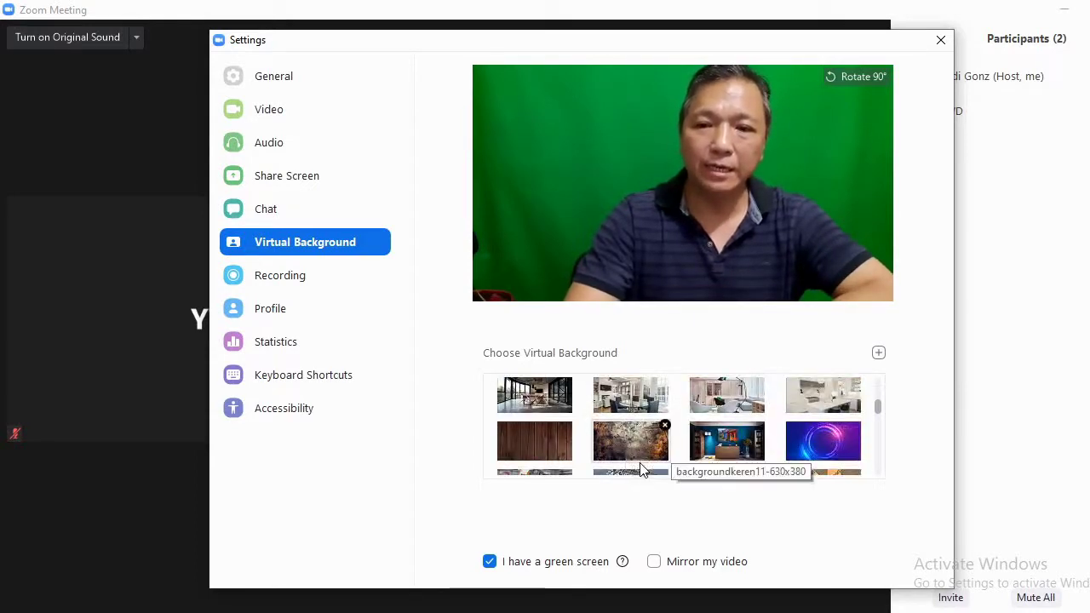
scroll(672, 423, "up", 6)
scroll(631, 412, "down", 3)
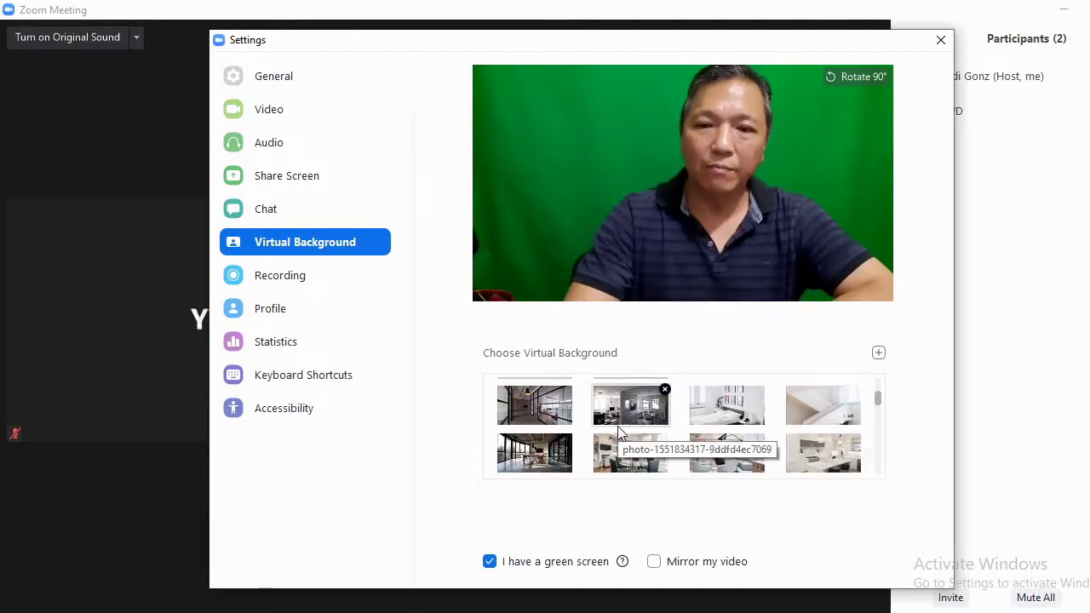
left_click(532, 400)
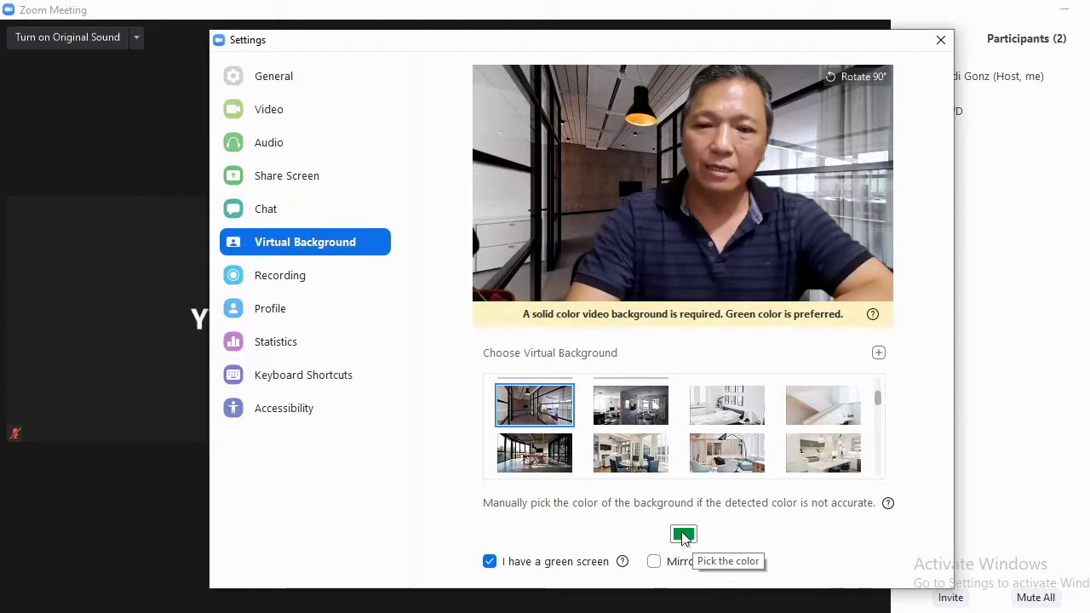
Sample the green screen as the key colour after a first try on the dark shirt.
left_click(514, 107)
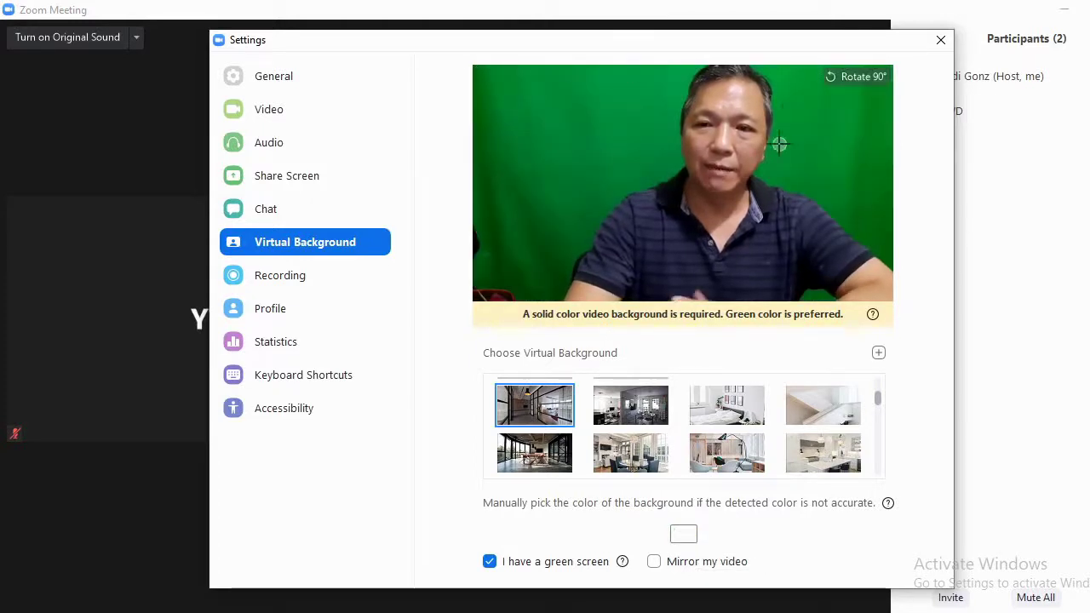
left_click(761, 249)
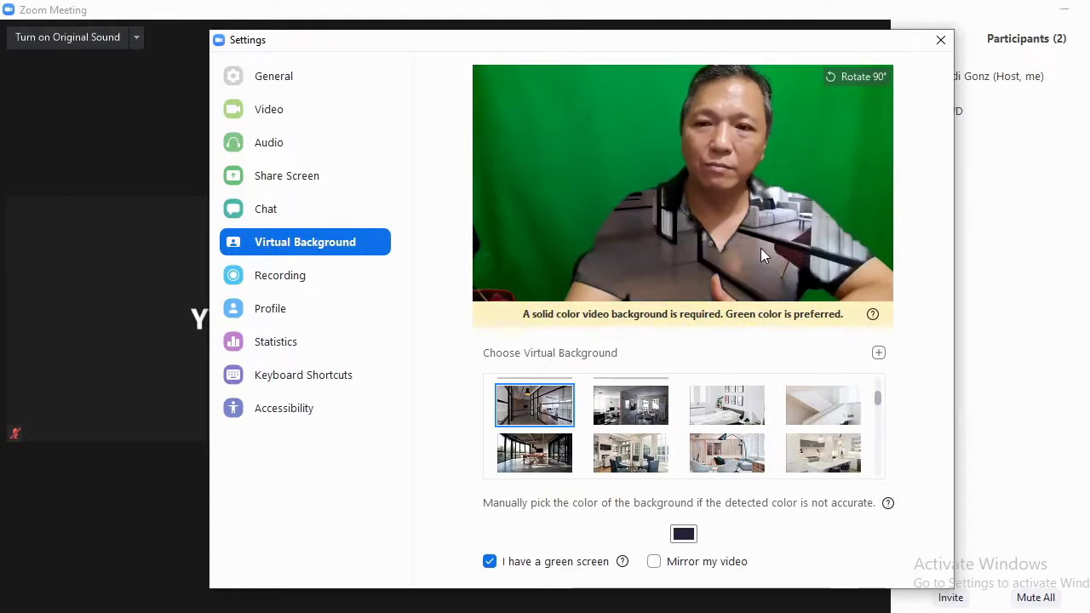
left_click(686, 542)
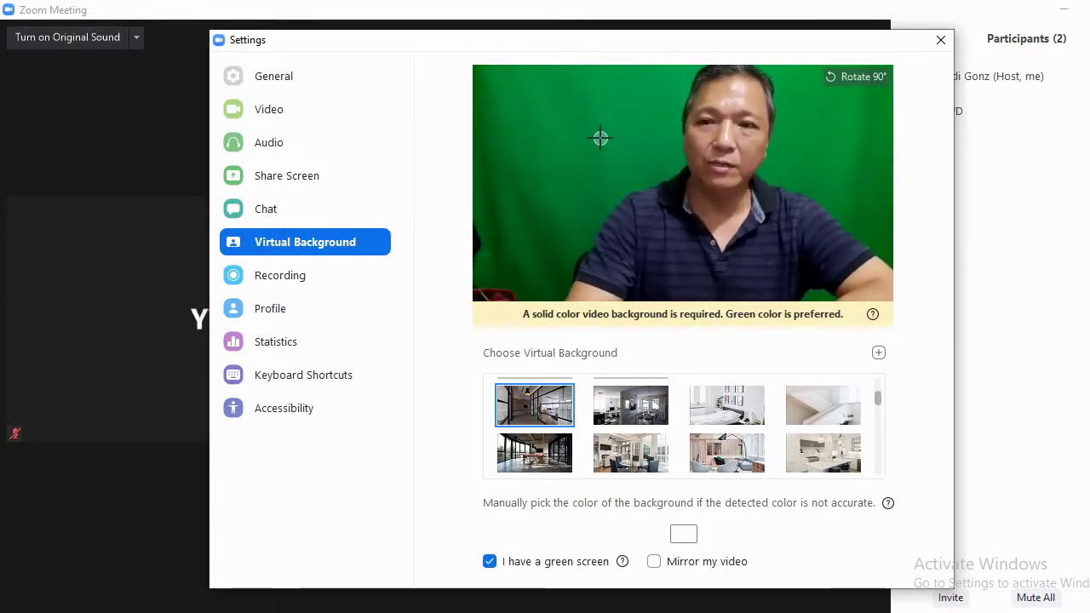
left_click(599, 142)
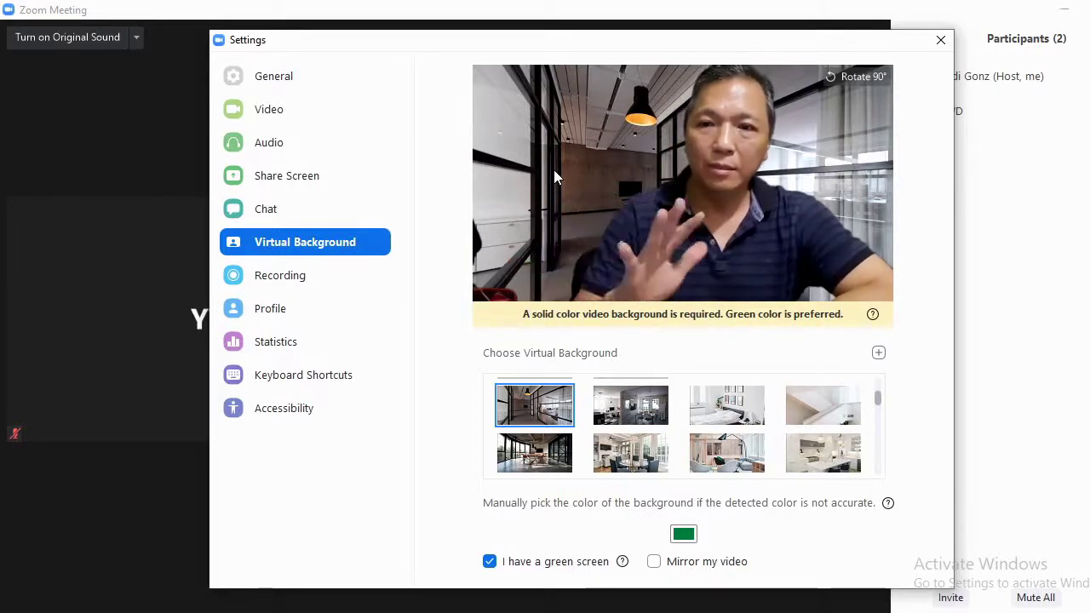
Rotate the preview 90° four times back upright and choose the bright white room photo.
left_click(861, 79)
left_click(861, 79)
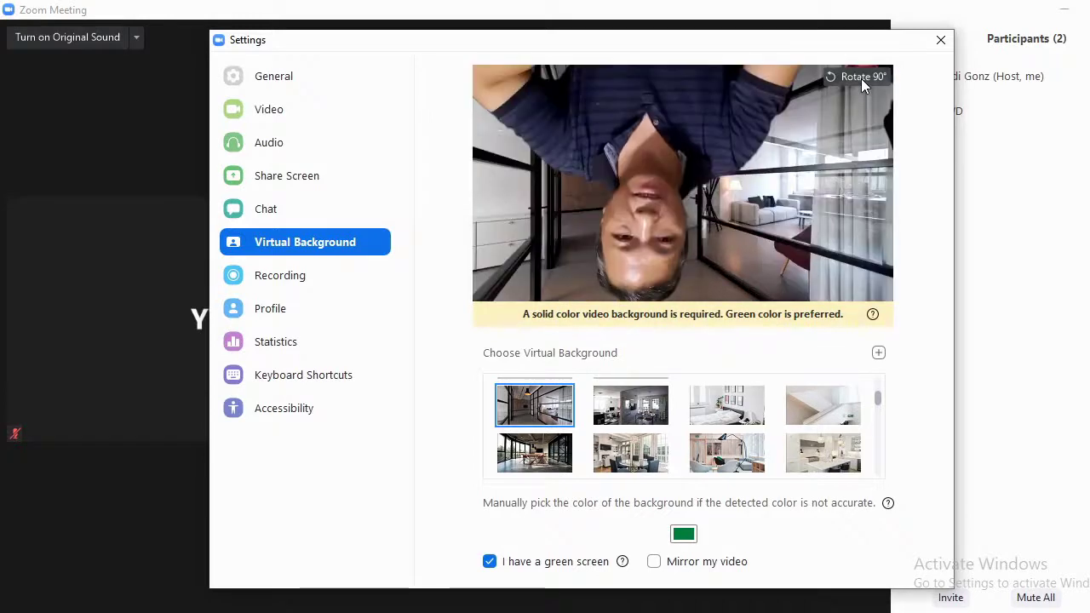
left_click(861, 79)
left_click(861, 79)
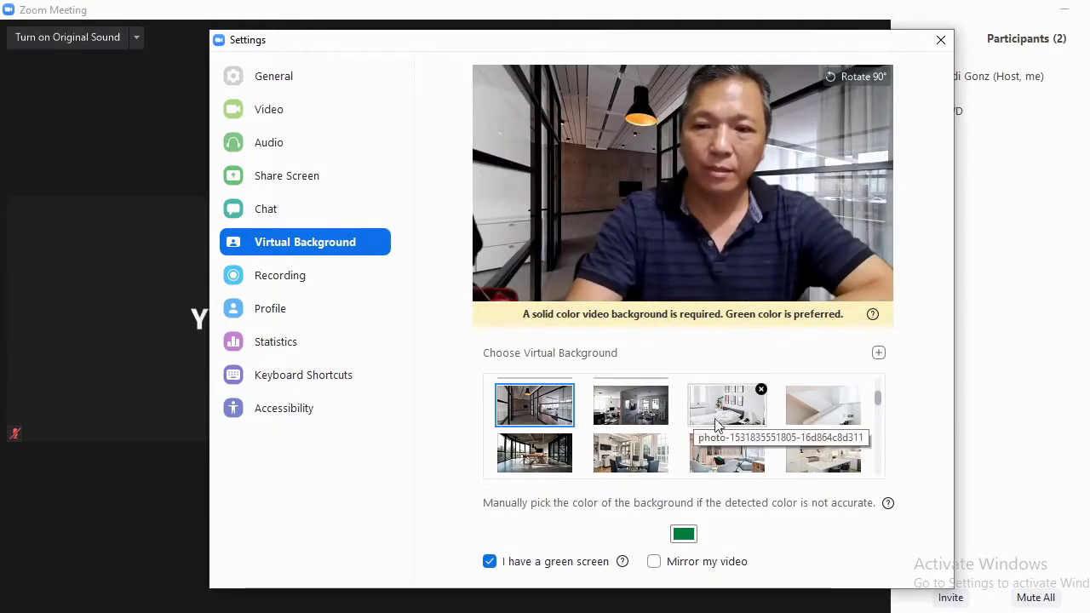
left_click(816, 416)
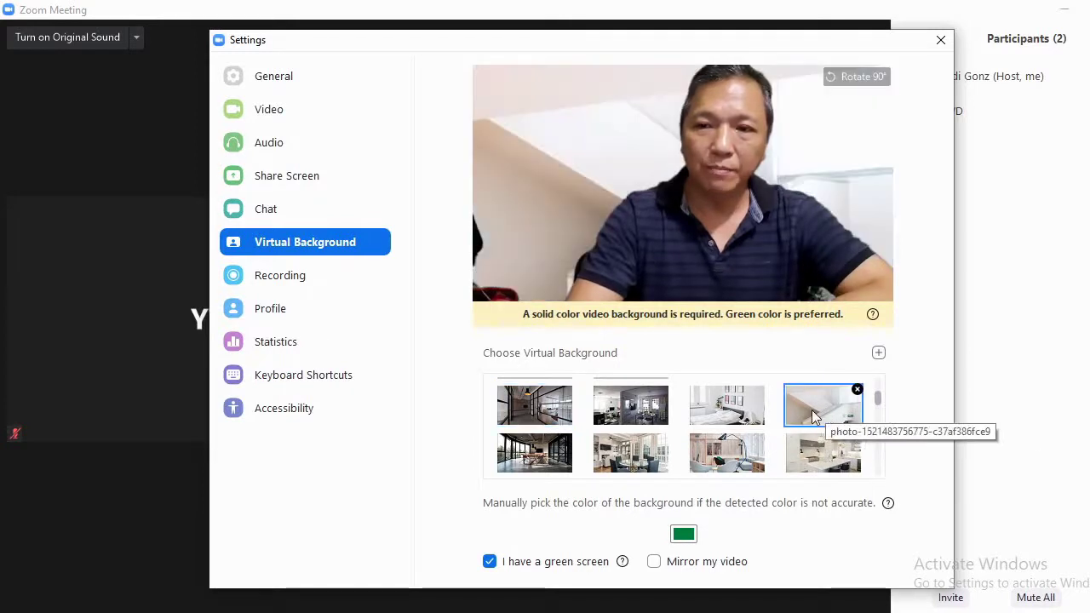
Add the image accounts-1238828_960_720 from Pictures to the virtual background list.
left_click(880, 354)
left_click(911, 385)
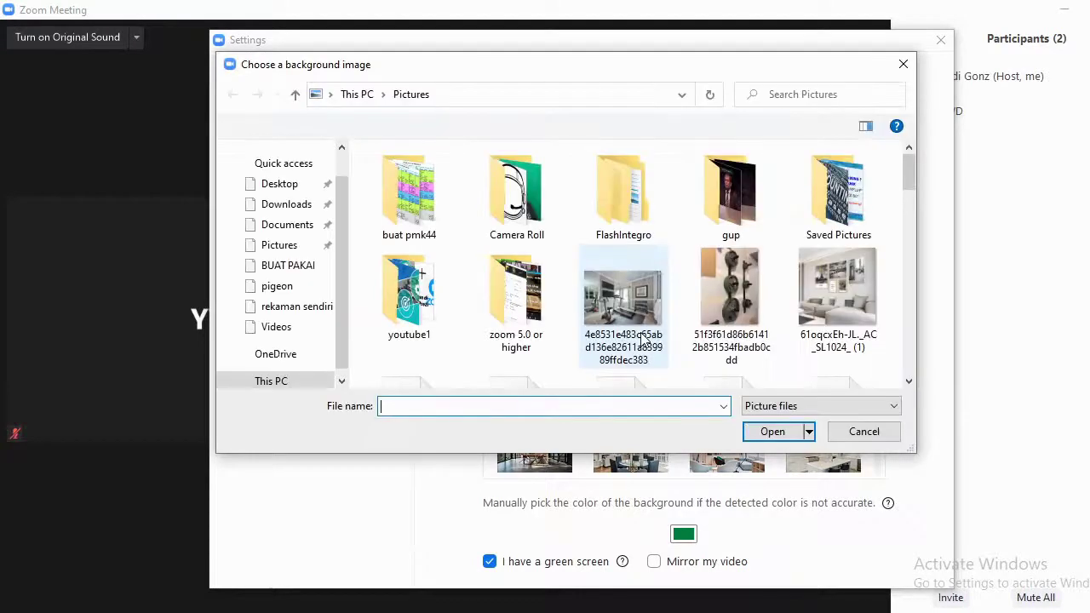
scroll(553, 272, "down", 2)
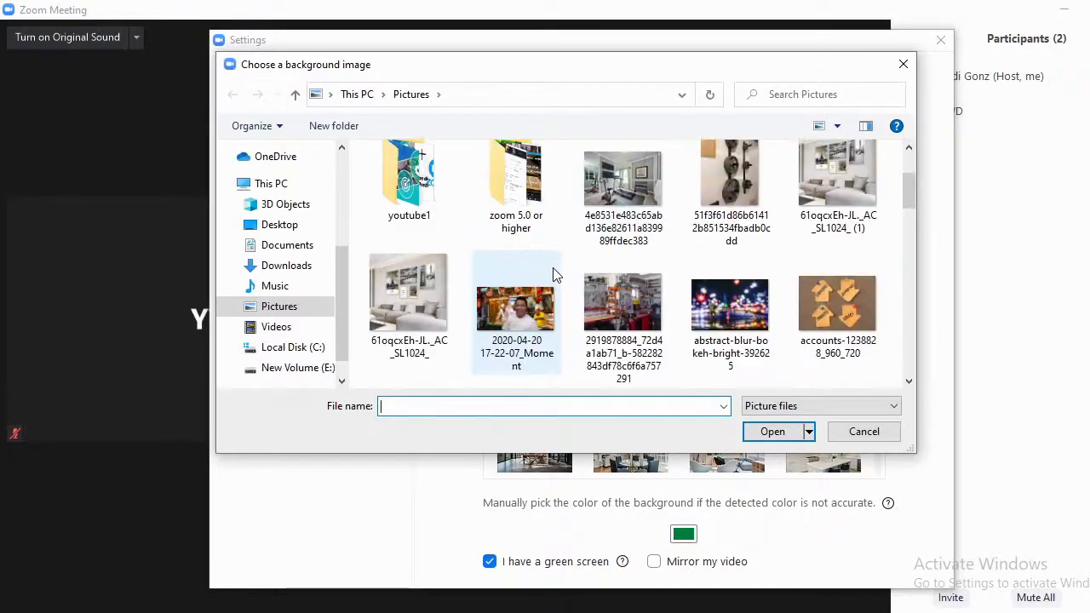
left_click(835, 191)
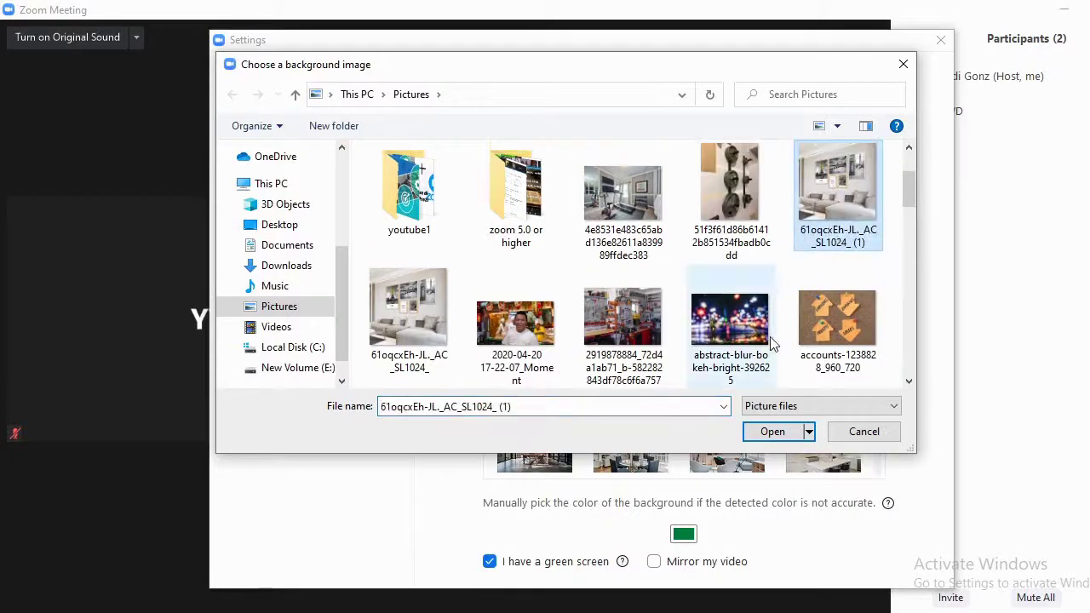
left_click(833, 341)
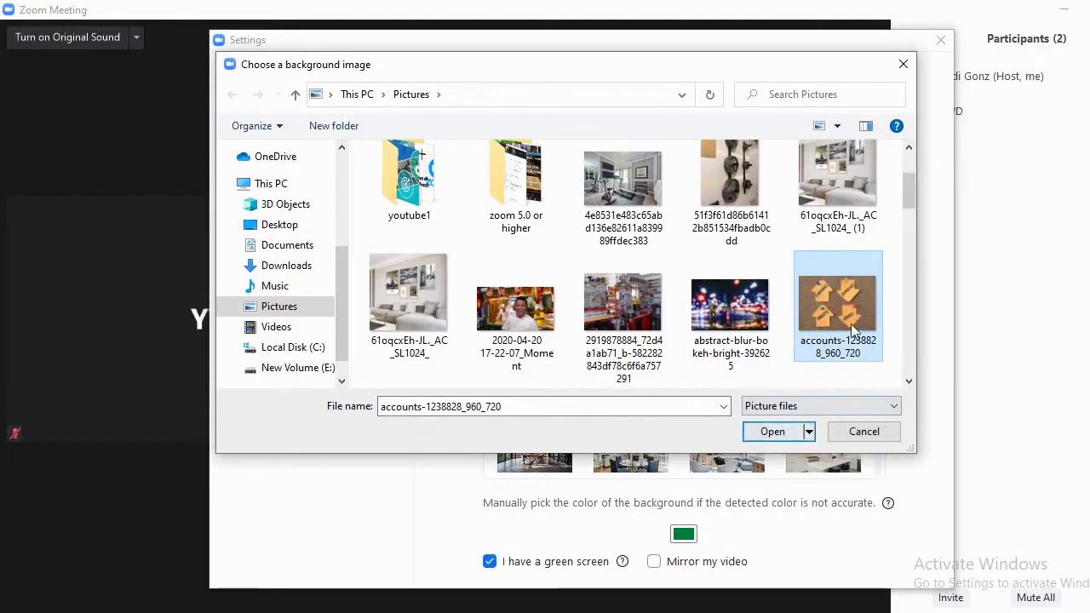
left_click(772, 432)
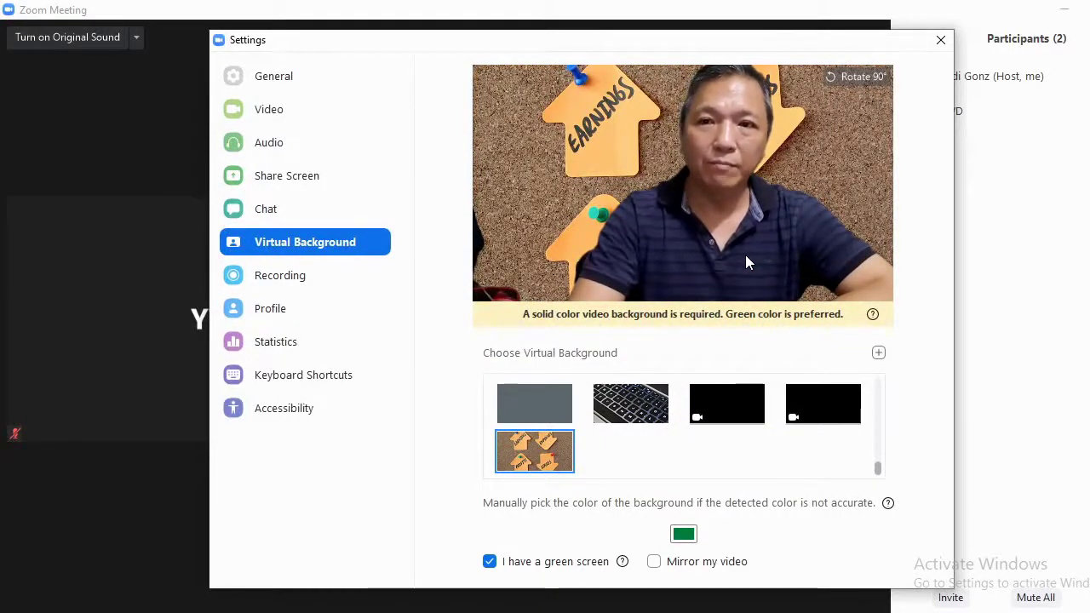
scroll(630, 454, "up", 1)
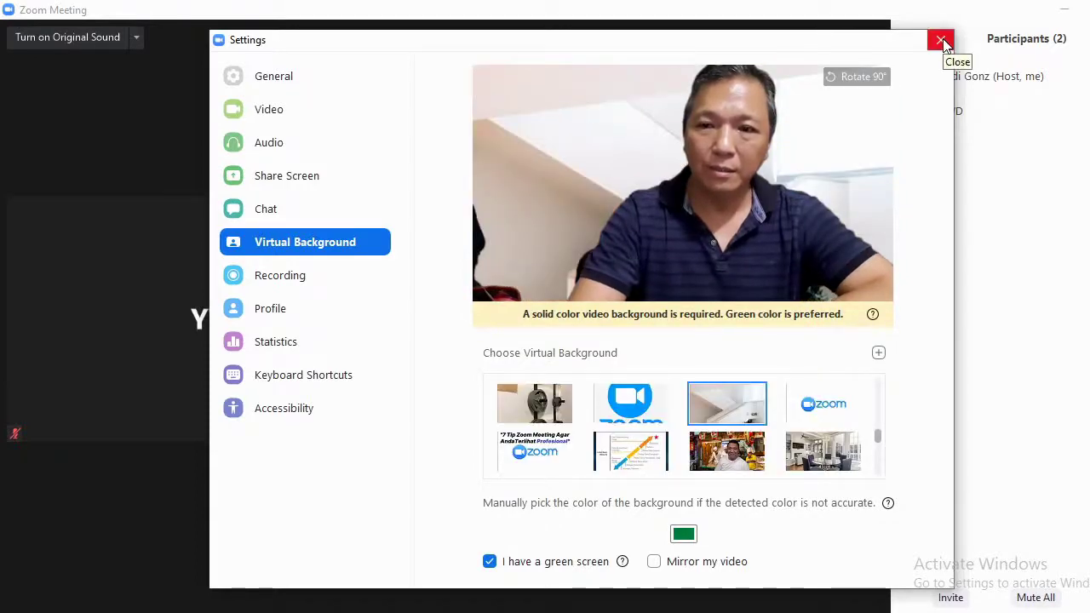
Close Zoom Settings and turn off Original Sound in the meeting window.
left_click(941, 40)
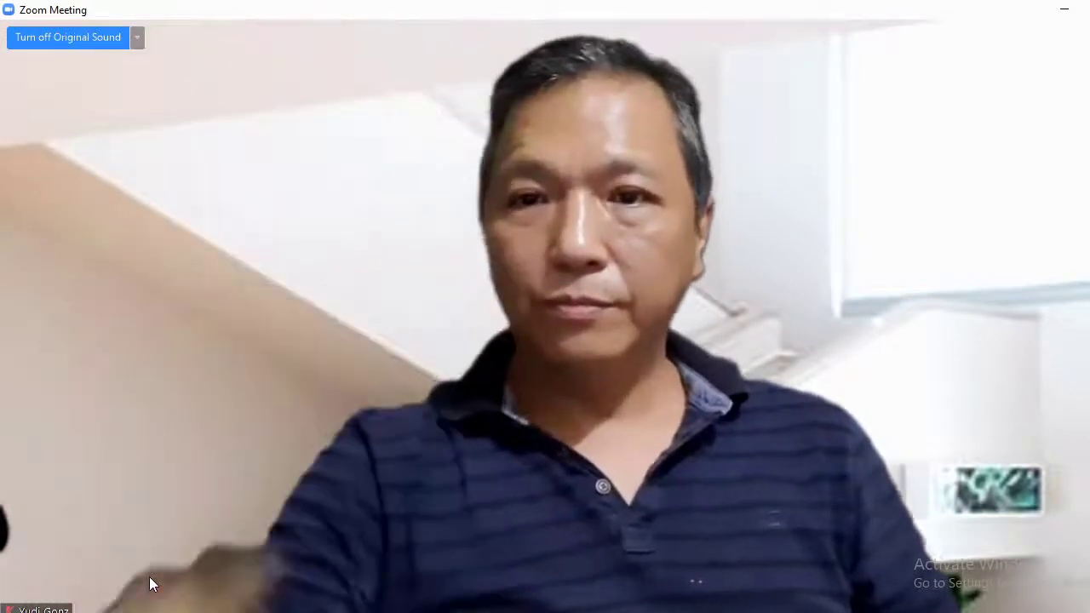
left_click(68, 37)
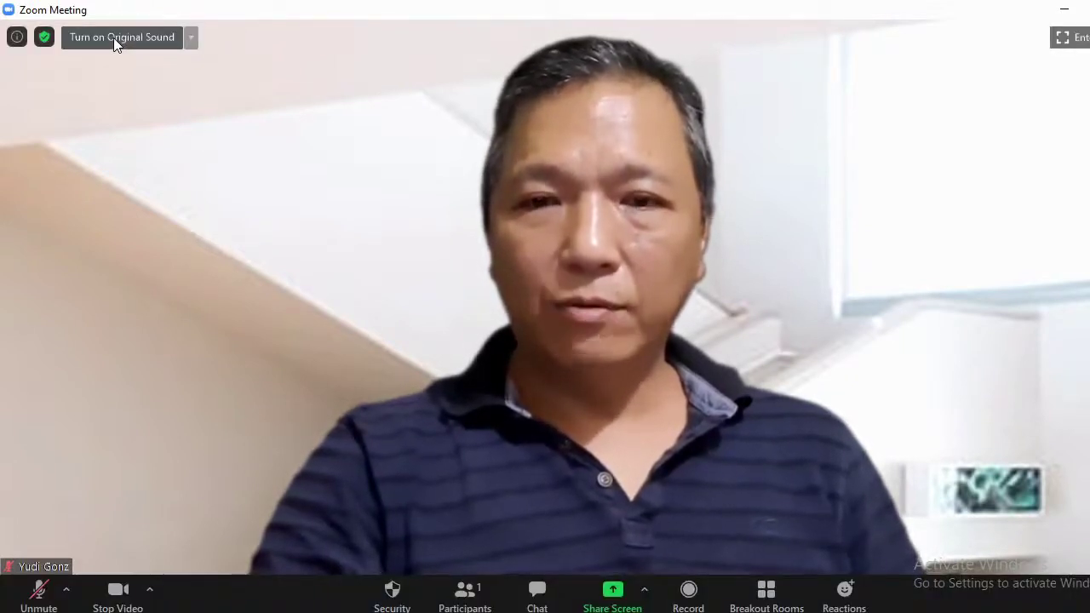
Toggle Original Sound again and bring back the side-by-side gallery view with participants.
left_click(113, 37)
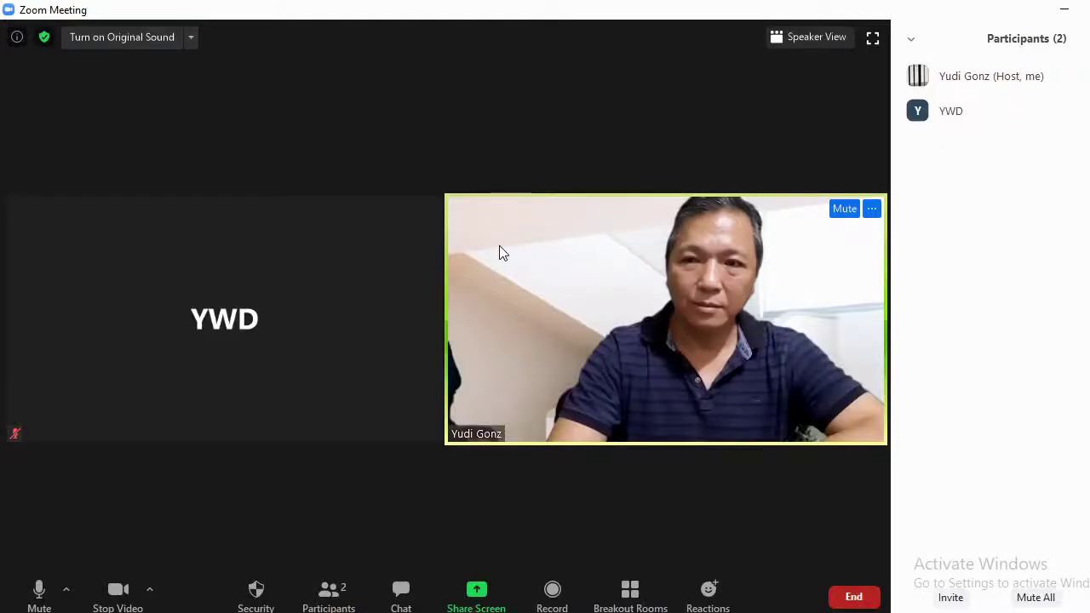
mouse_move(434, 224)
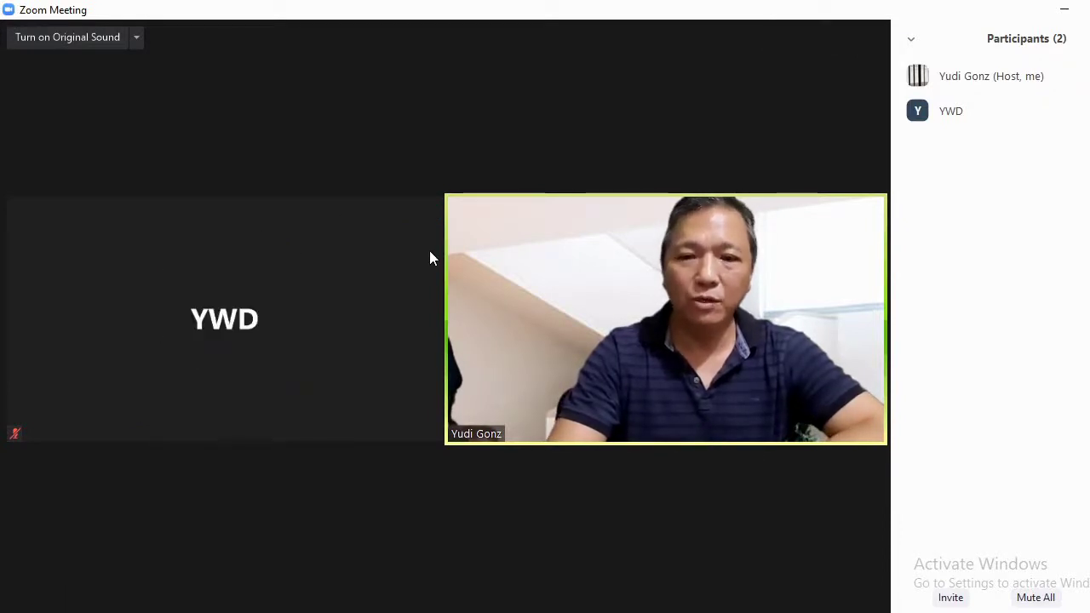
mouse_move(493, 266)
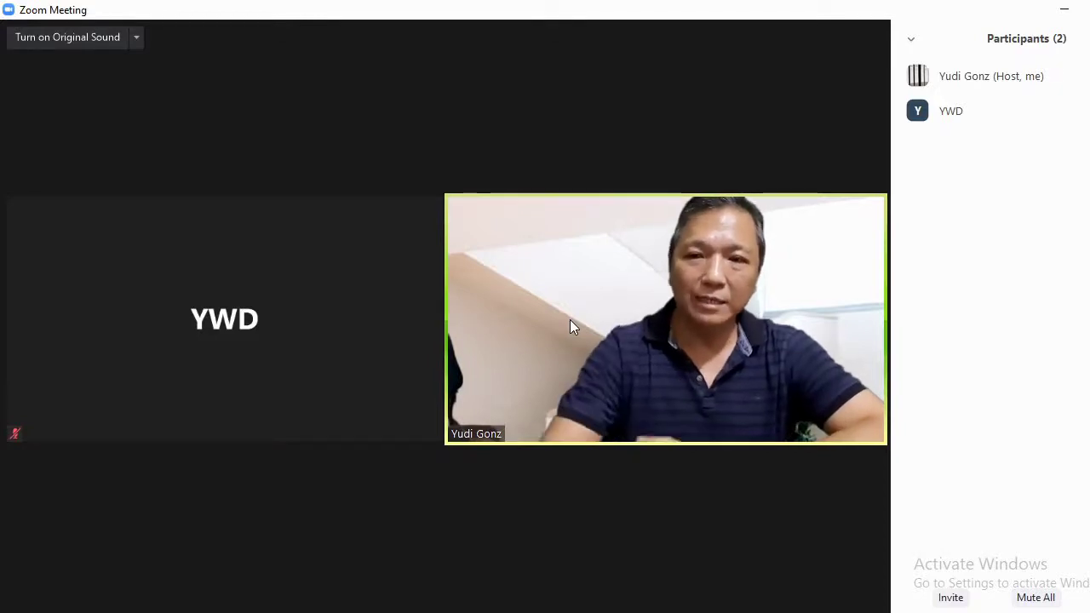
Close the currently open INSENTIF PAJAK PowerPoint window.
mouse_move(499, 363)
mouse_move(731, 612)
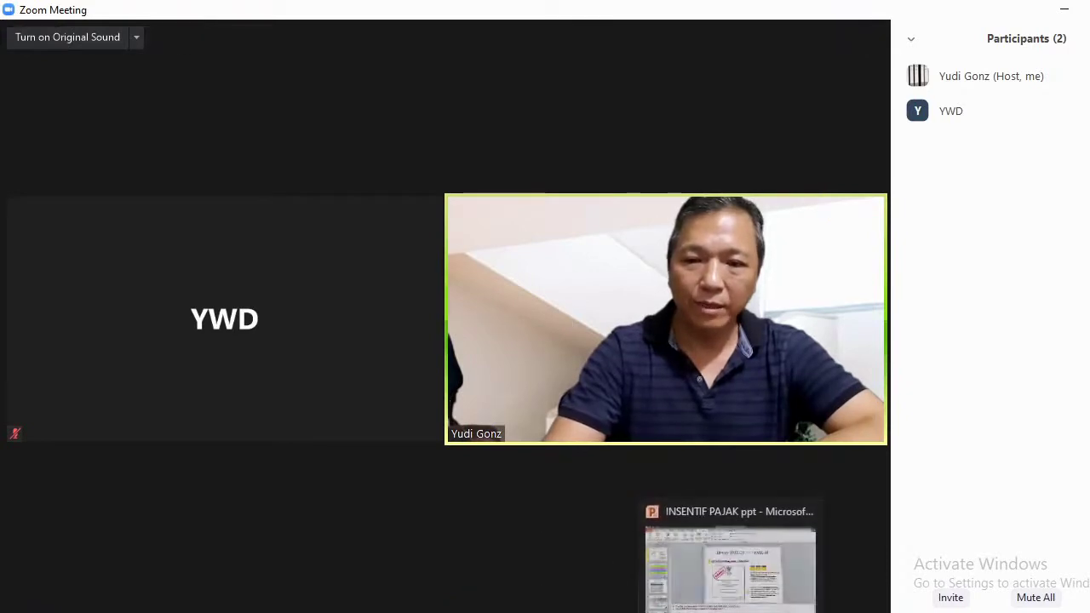
left_click(730, 562)
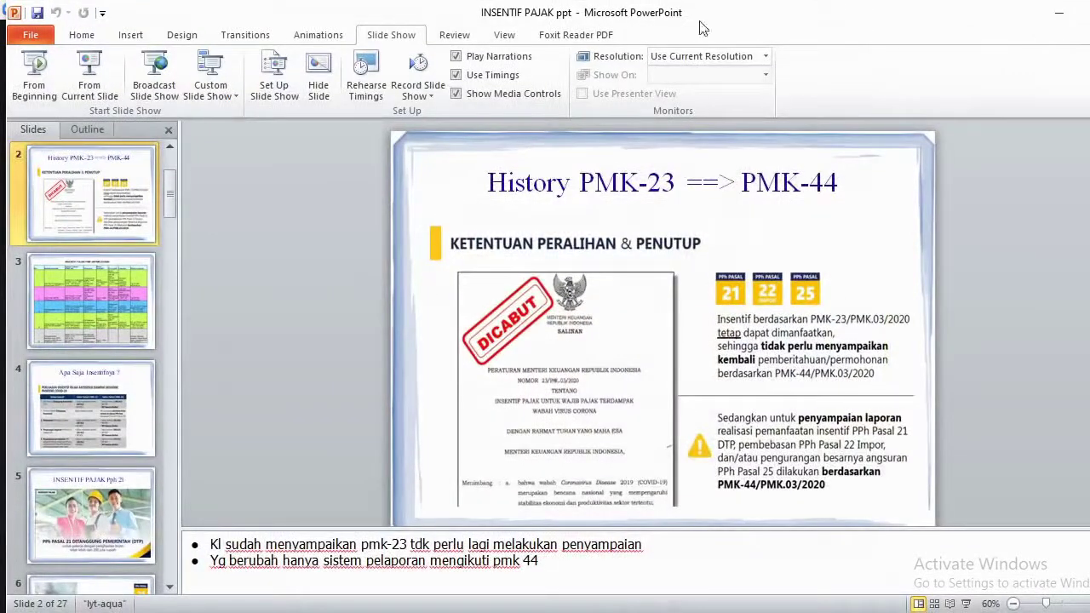
left_click(1089, 12)
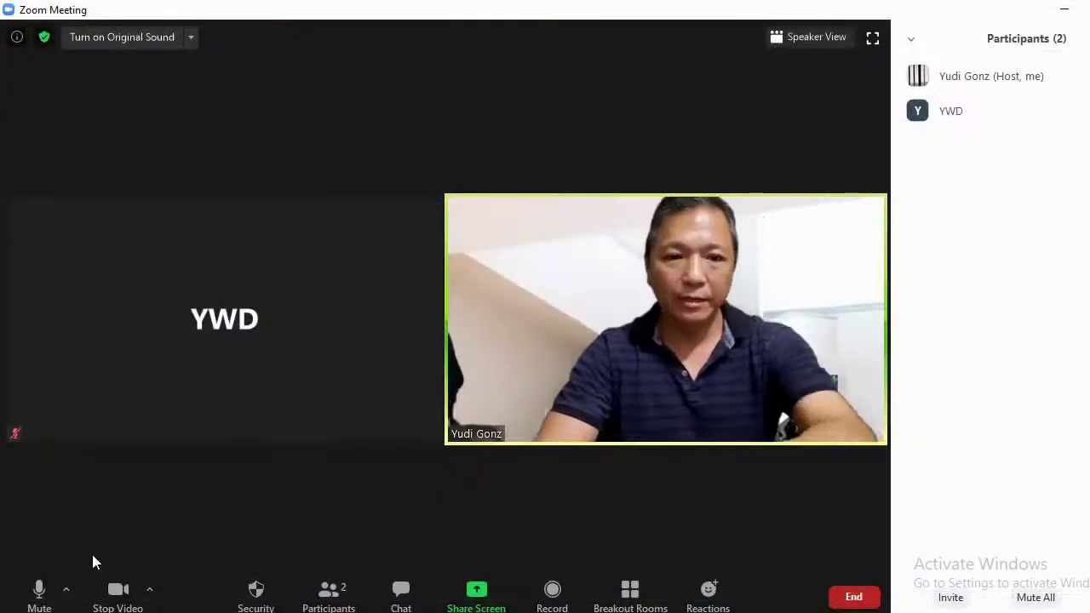
Relaunch PowerPoint 2010 via Windows search and reopen INSENTIF PAJAK from Recent.
left_click(85, 612)
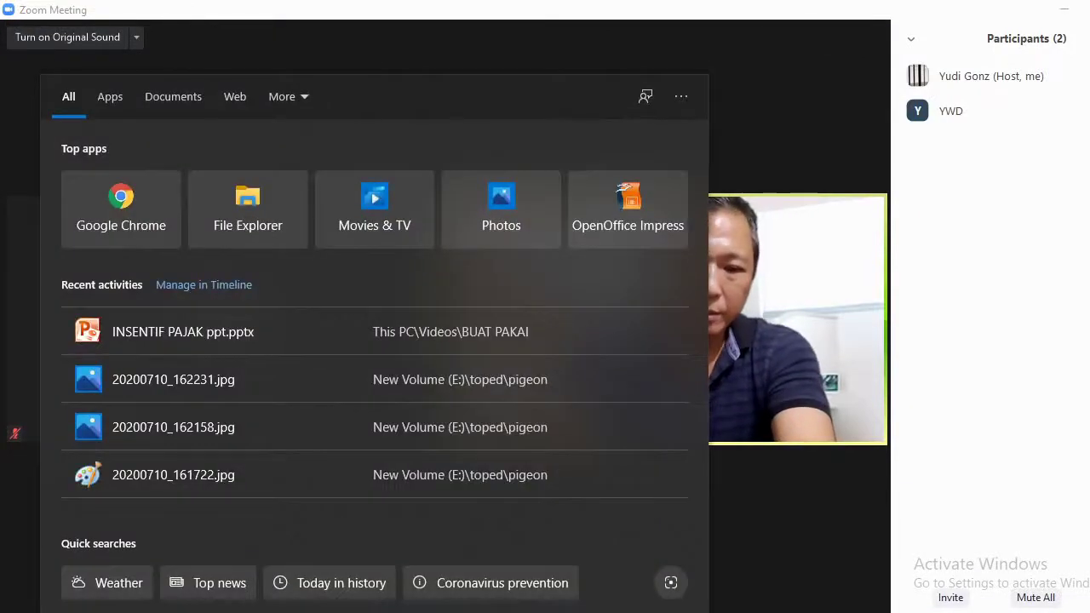
type("power")
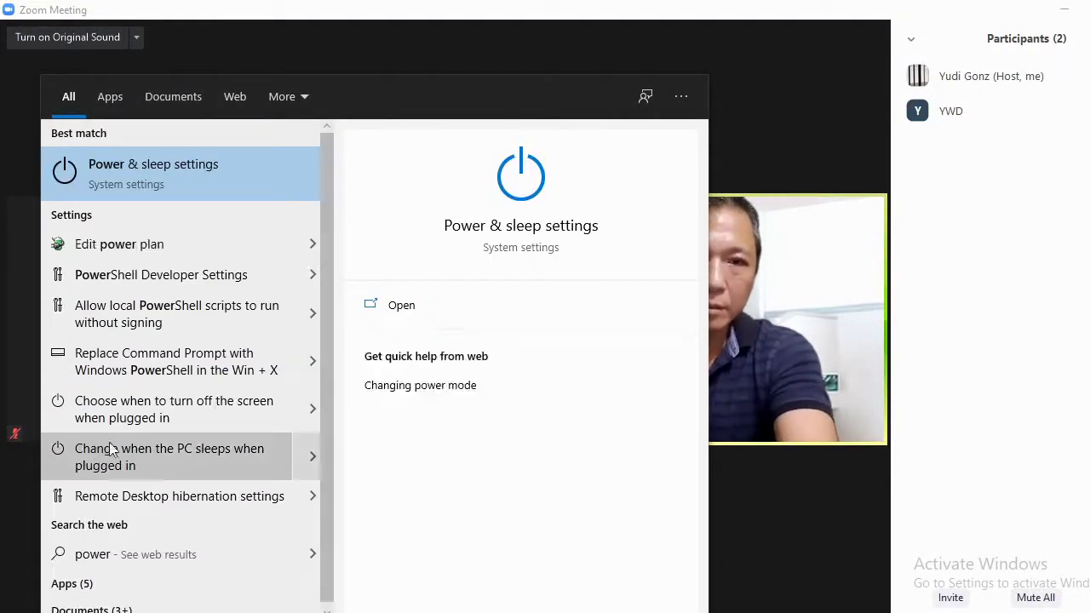
type("po")
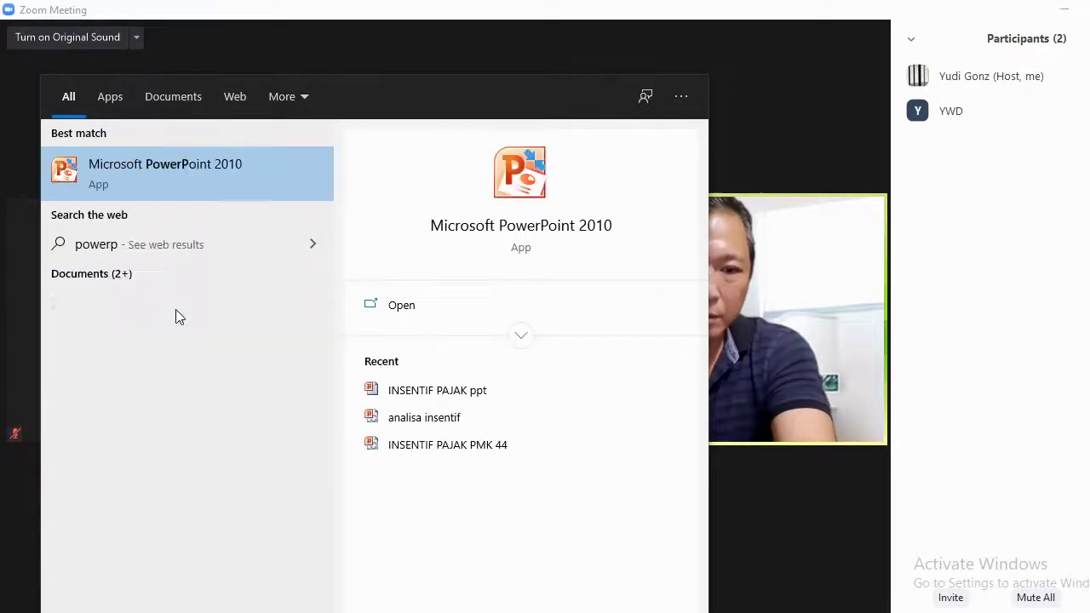
left_click(261, 181)
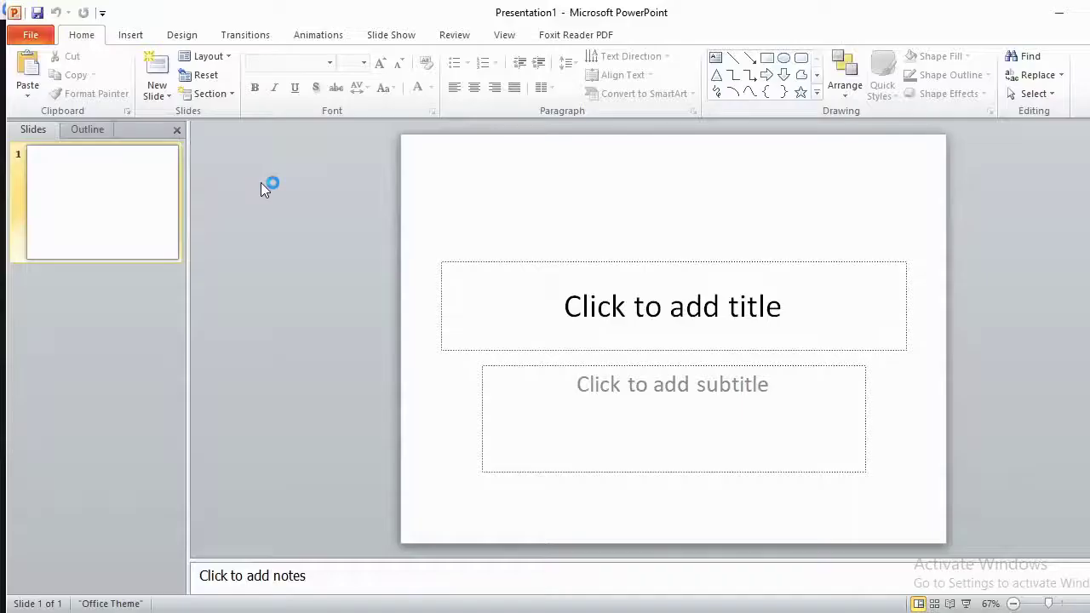
left_click(34, 38)
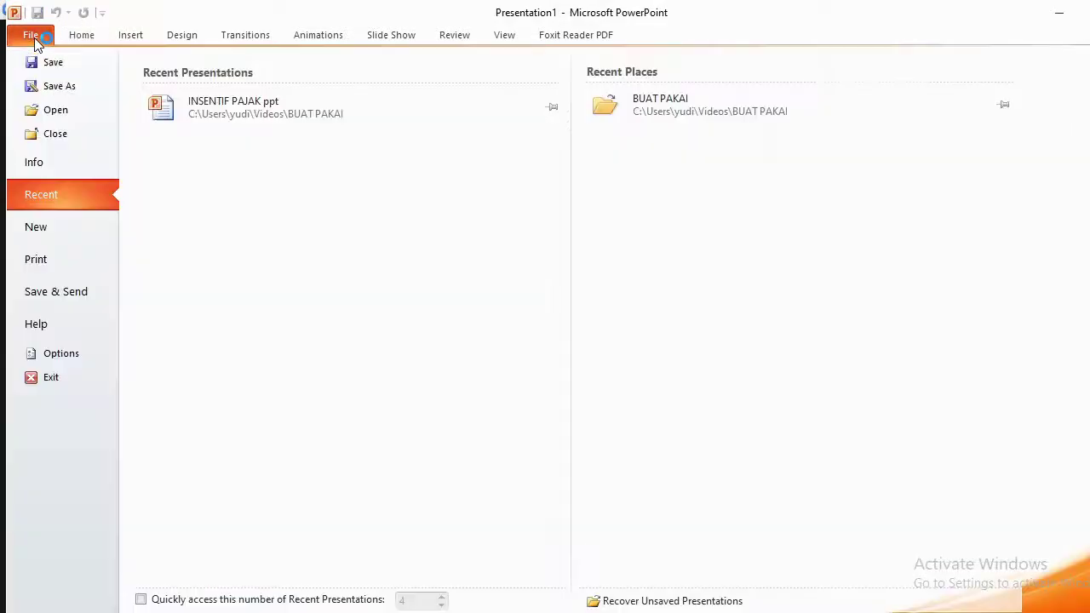
left_click(284, 114)
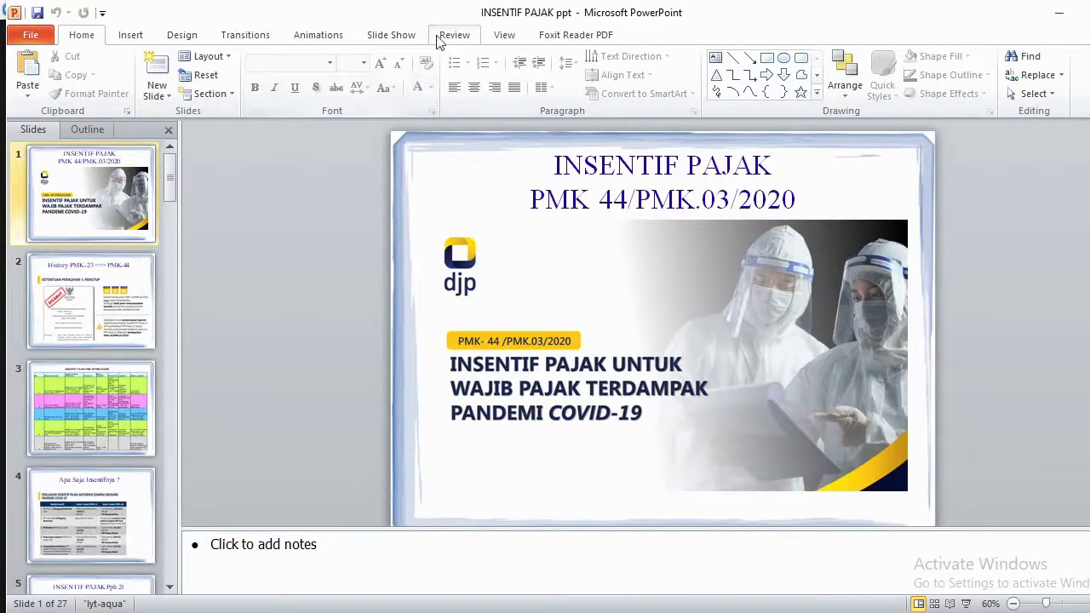
Start the slide show from the first slide, then return to the Zoom meeting.
left_click(398, 39)
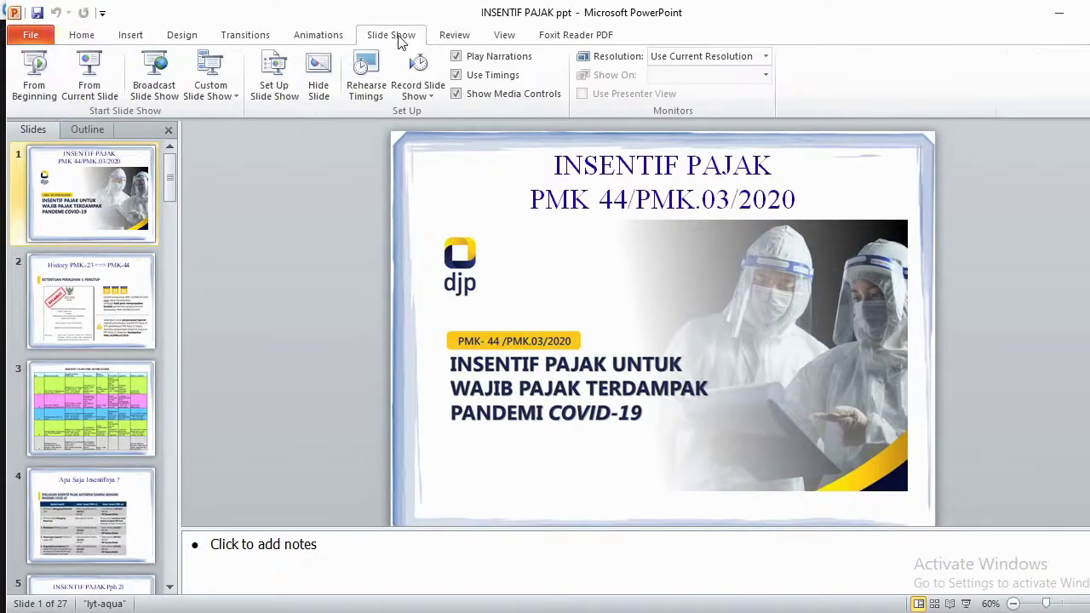
left_click(44, 83)
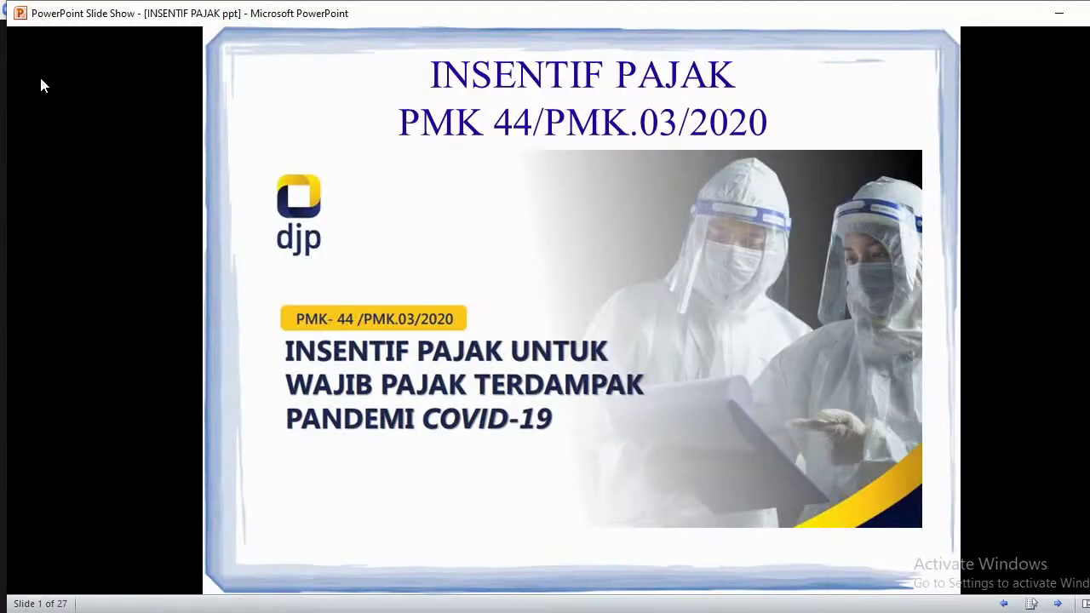
left_click(829, 573)
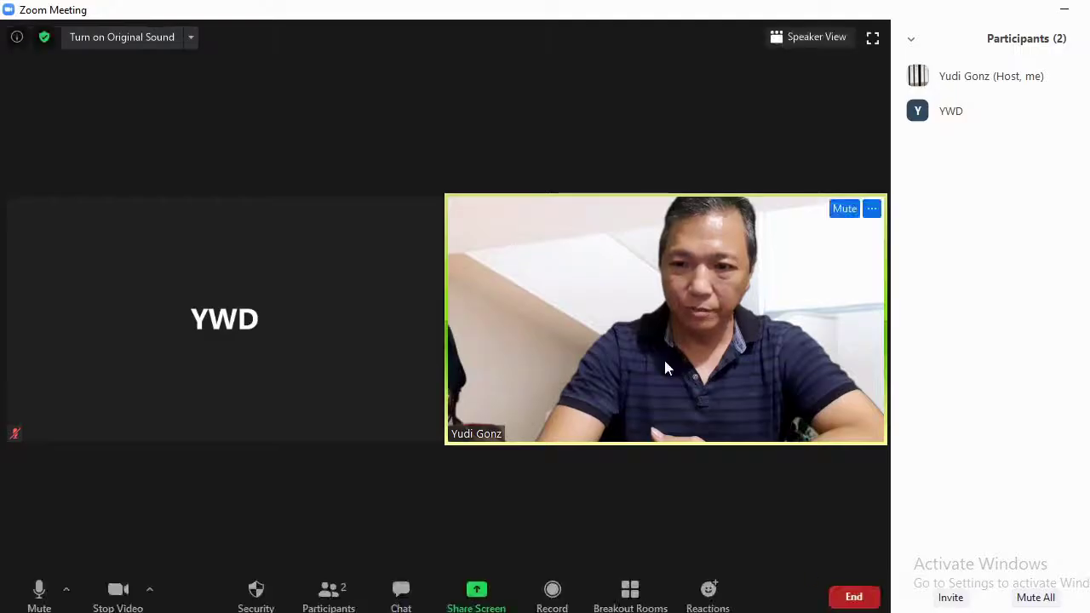
Share the PowerPoint Slide Show window through Zoom's Share Screen picker.
left_click(476, 593)
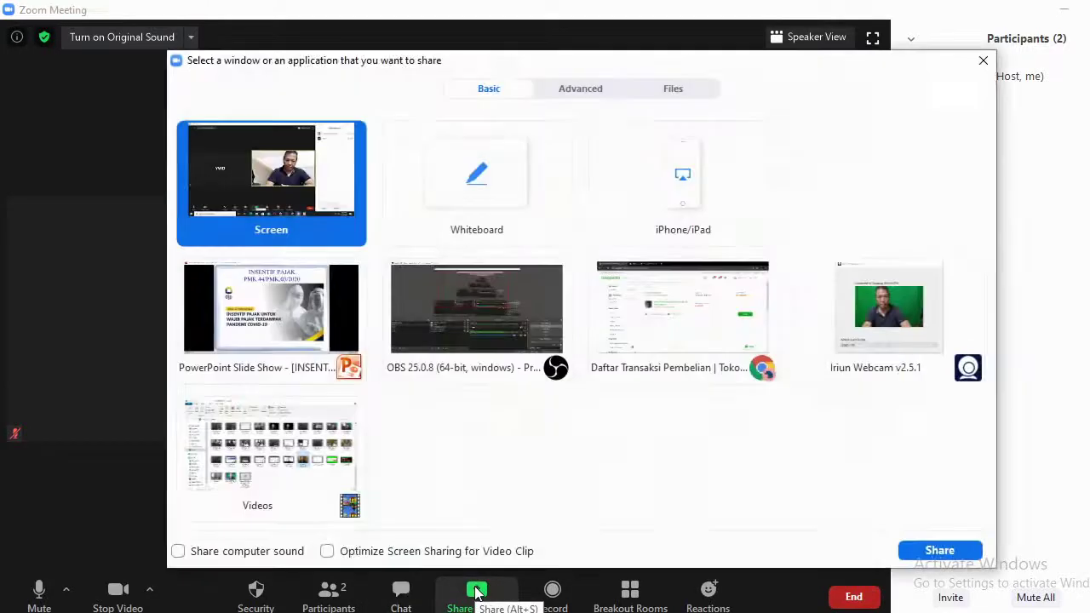
left_click(267, 330)
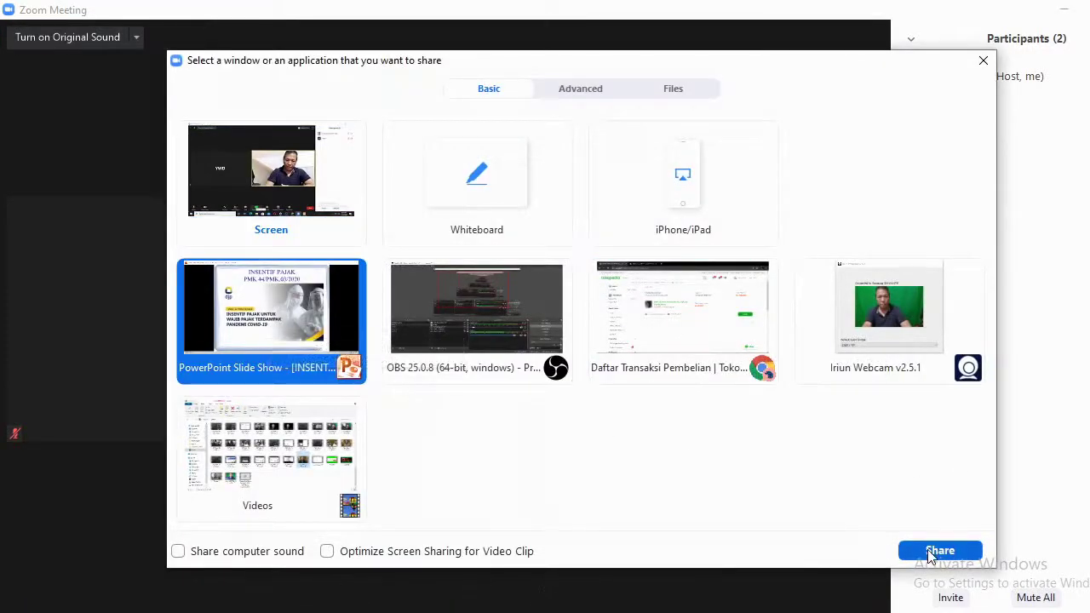
left_click(936, 551)
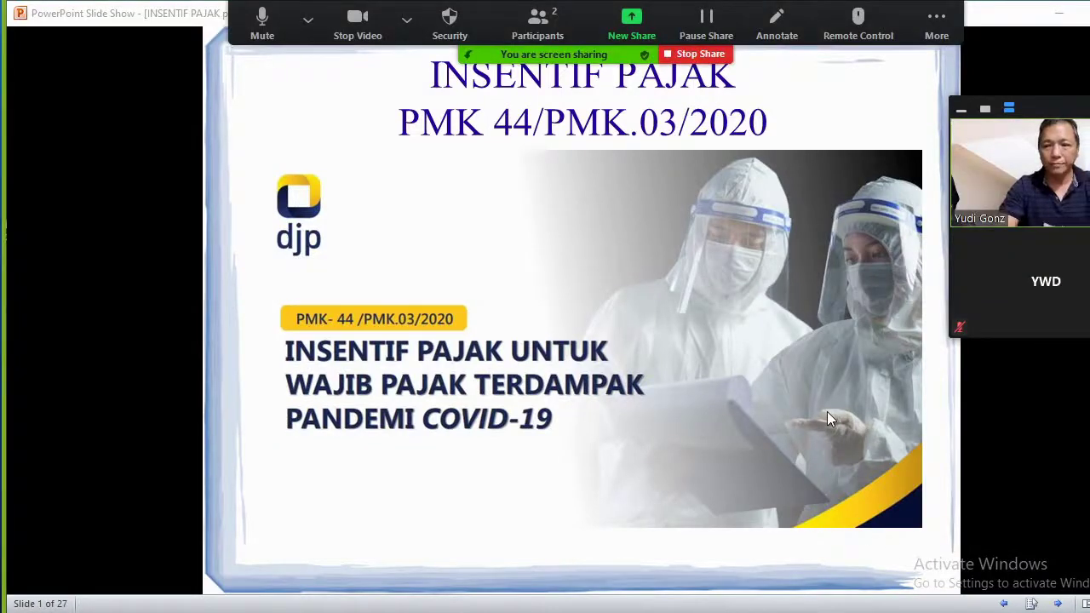